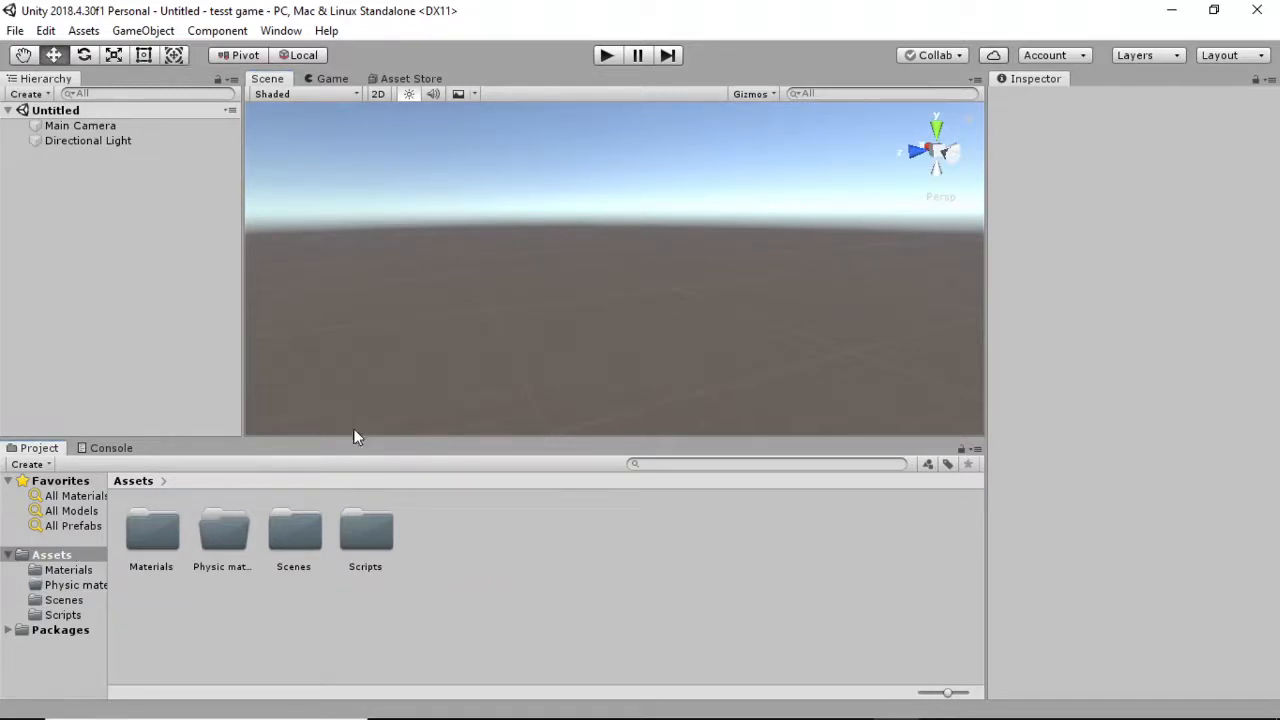
Open SampleScene from the Scenes folder and look over its ground and player cube.
{"action": "double_click", "coordinate": [293, 541]}
{"action": "left_click", "coordinate": [153, 537]}
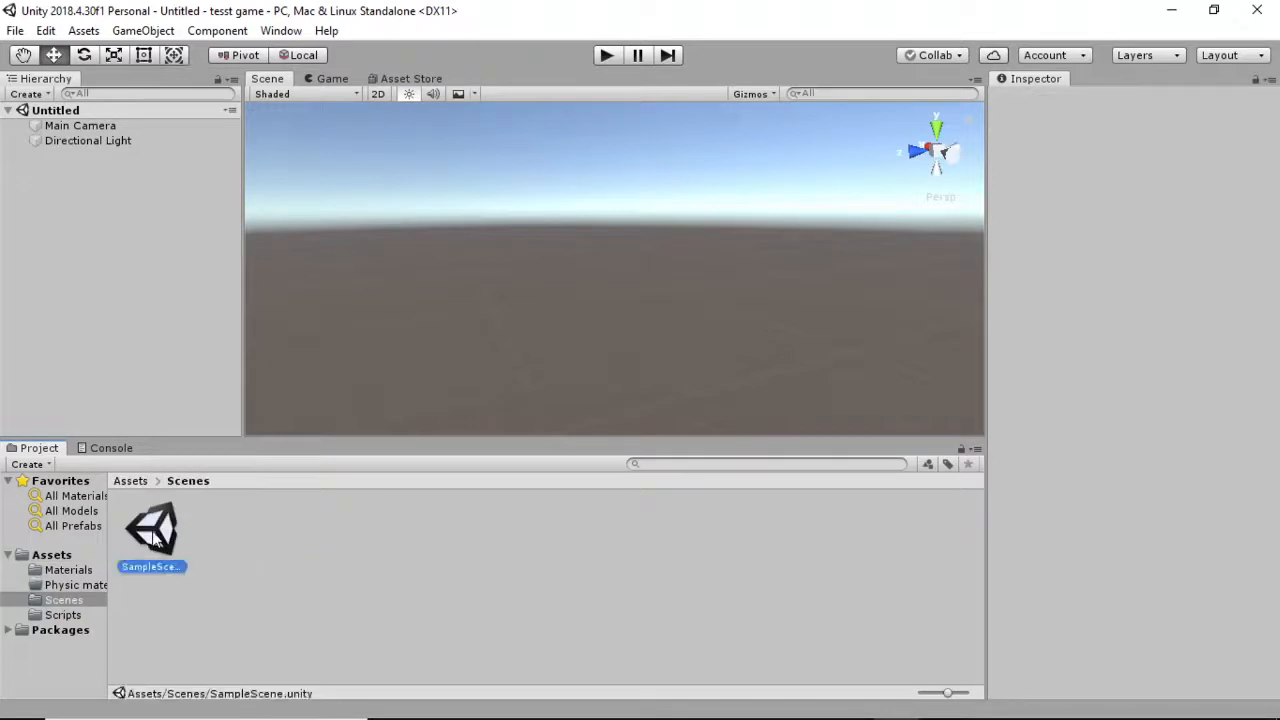
{"action": "double_click", "coordinate": [153, 537]}
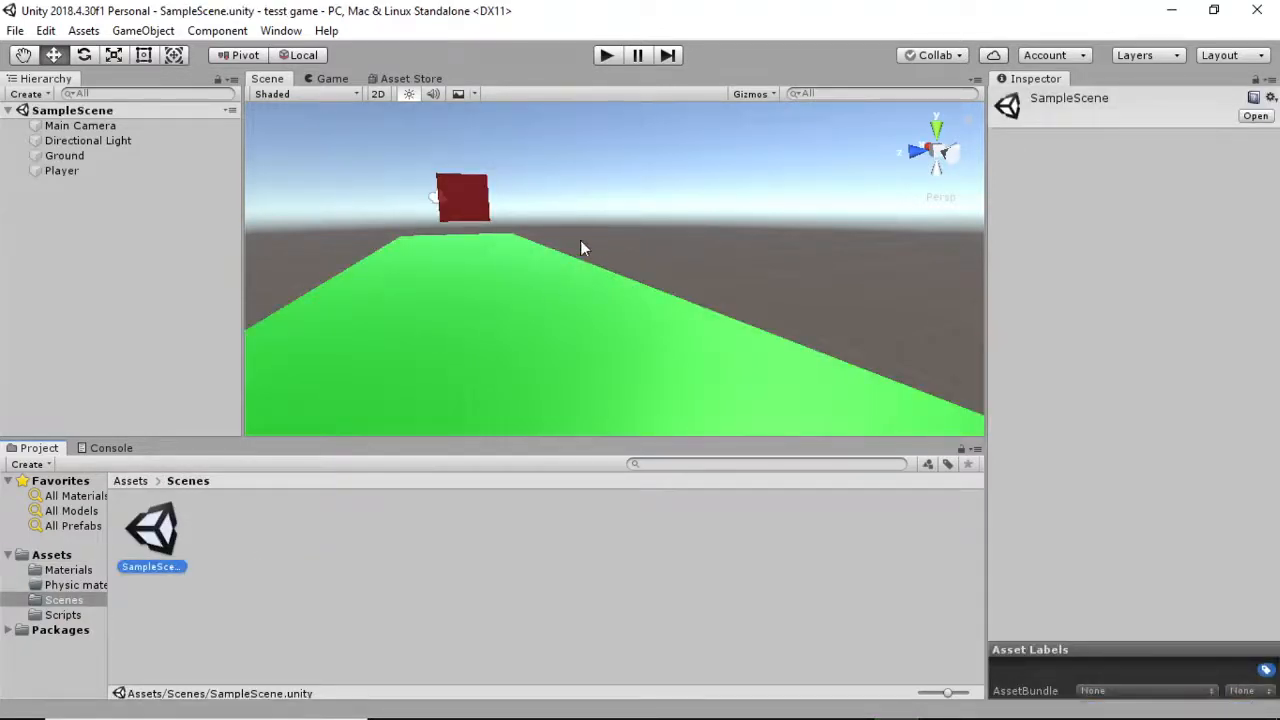
{"action": "right_click_drag", "start_coordinate": [537, 266], "coordinate": [551, 471]}
{"action": "key", "text": "s"}
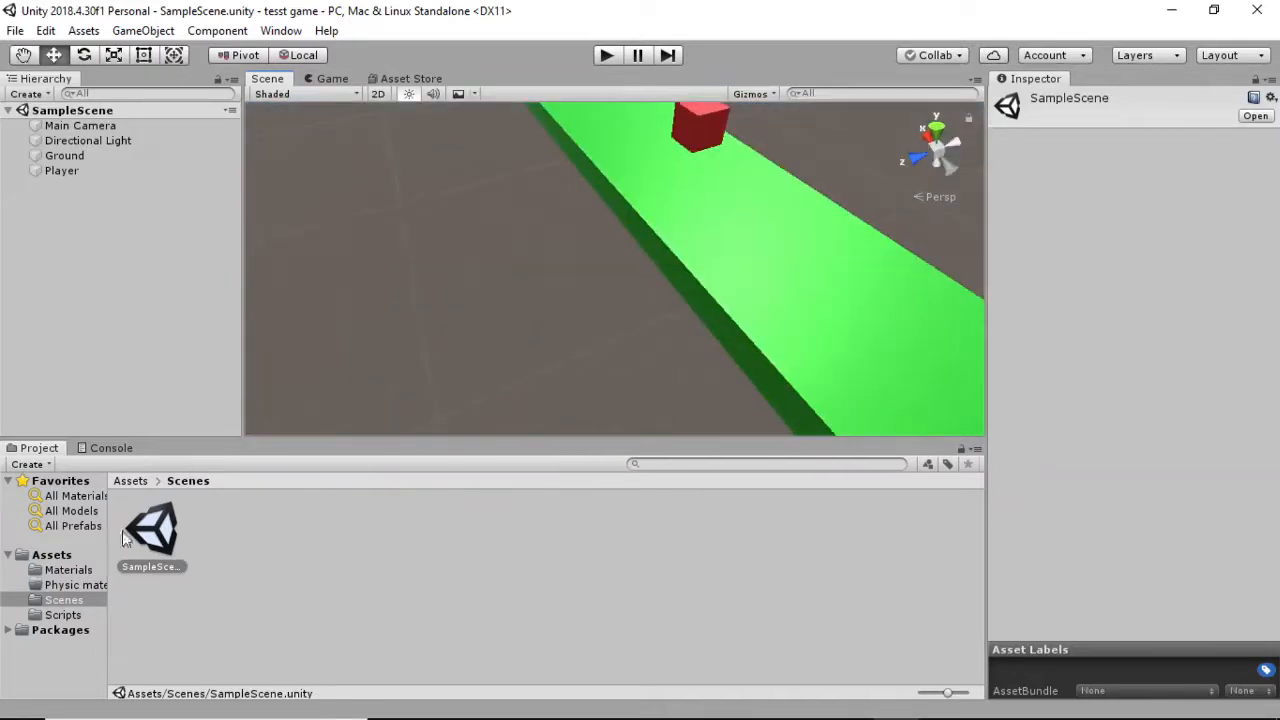
Delete the SampleScene asset from the Scenes folder.
{"action": "left_click", "coordinate": [155, 542]}
{"action": "key", "text": "Delete"}
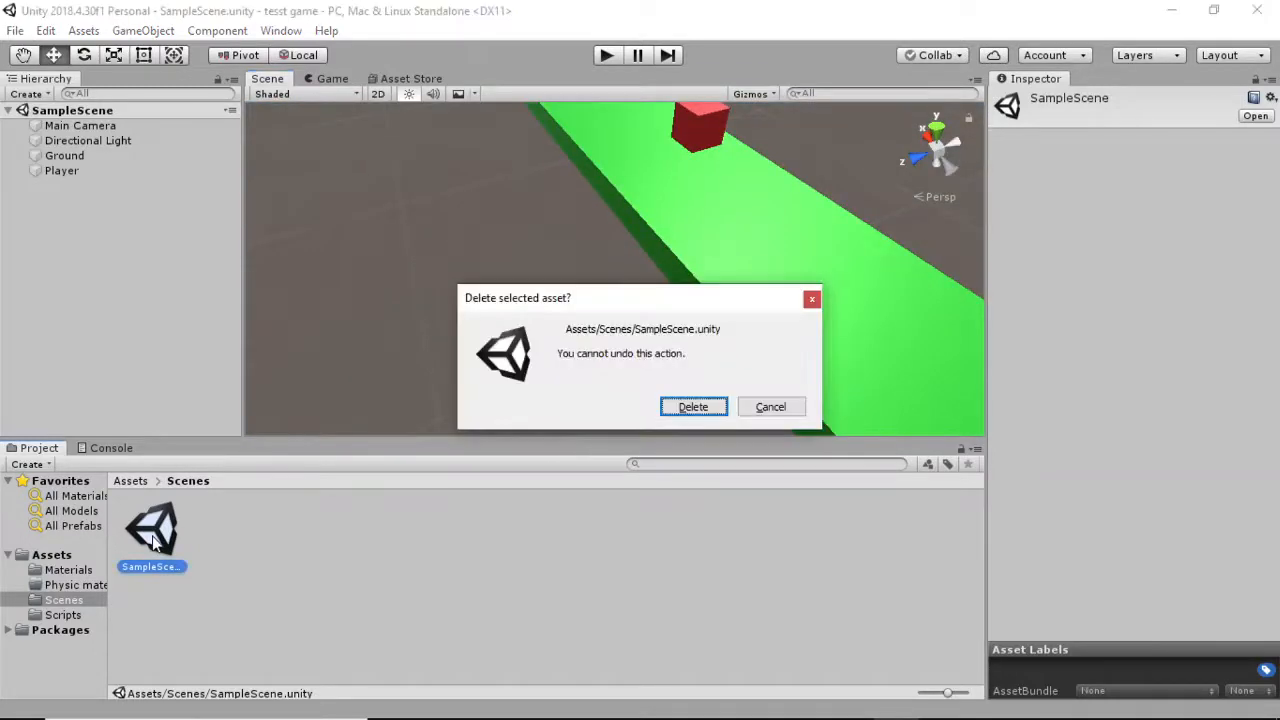
{"action": "left_click", "coordinate": [700, 408]}
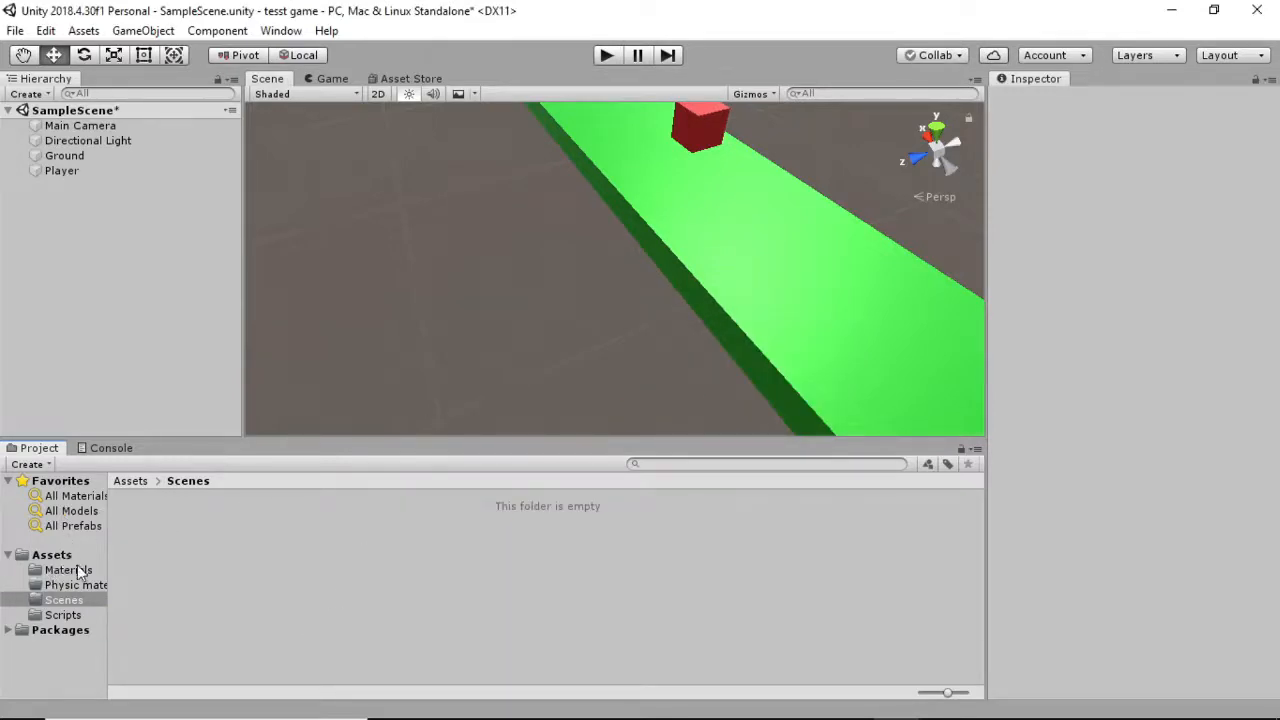
Create a scene named Game in the Scenes folder and open it without saving the changes to SampleScene.
{"action": "left_click", "coordinate": [50, 555]}
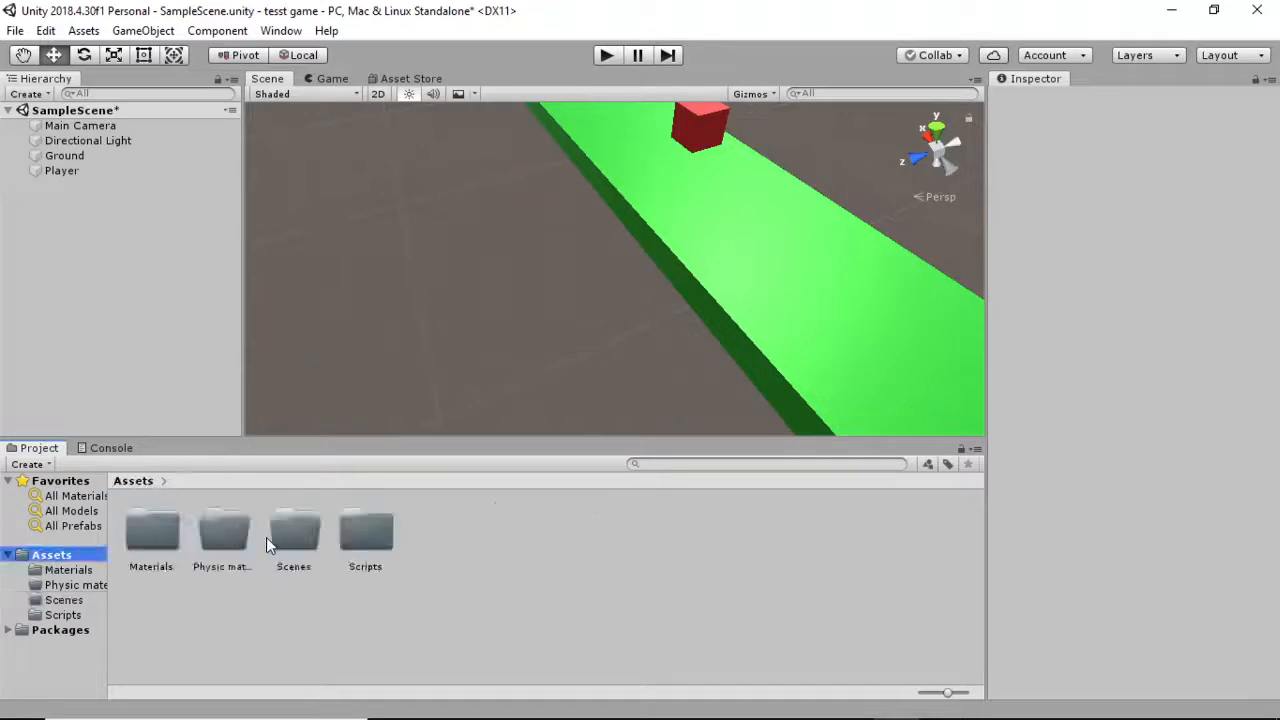
{"action": "double_click", "coordinate": [294, 535]}
{"action": "right_click", "coordinate": [258, 562]}
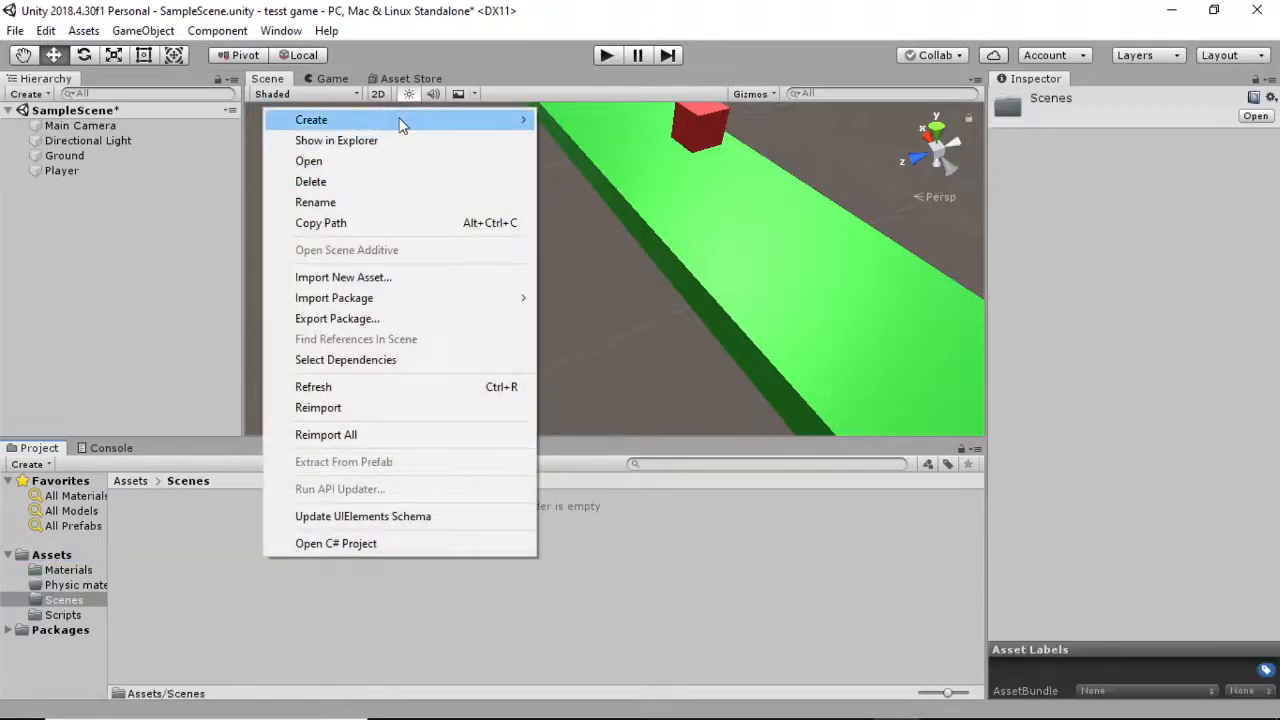
{"action": "mouse_move", "coordinate": [400, 122]}
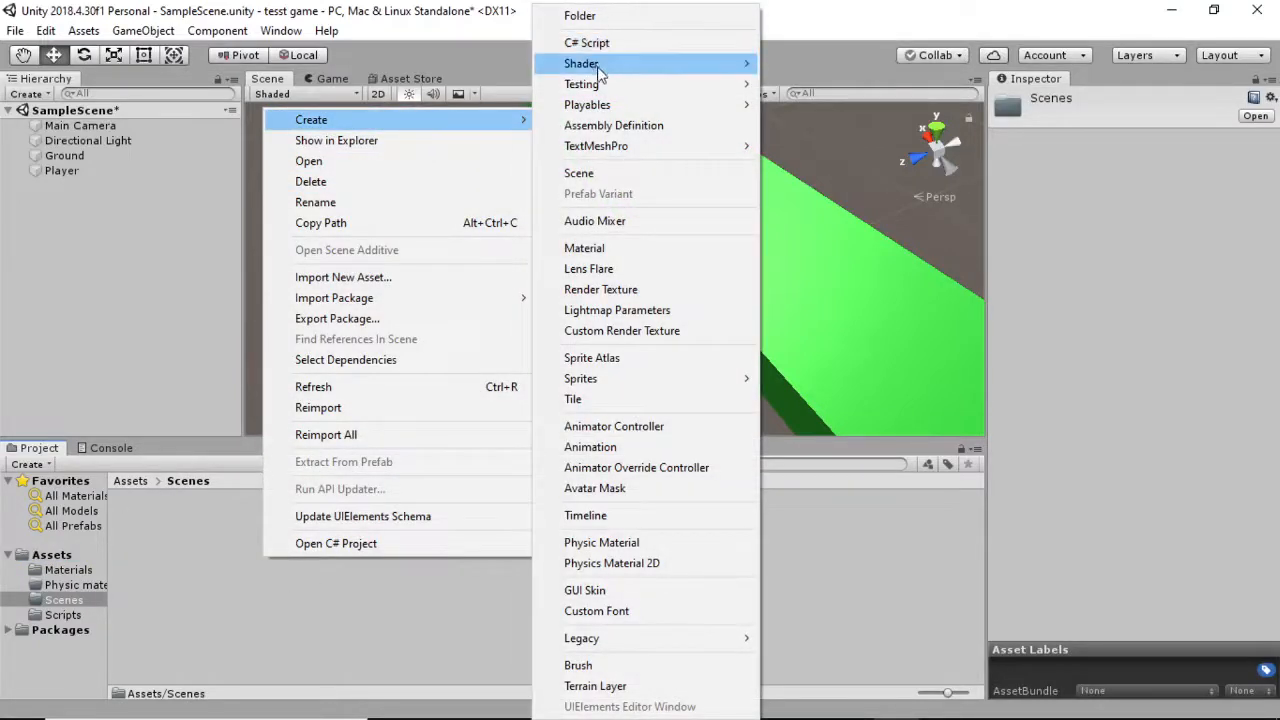
{"action": "left_click", "coordinate": [640, 172]}
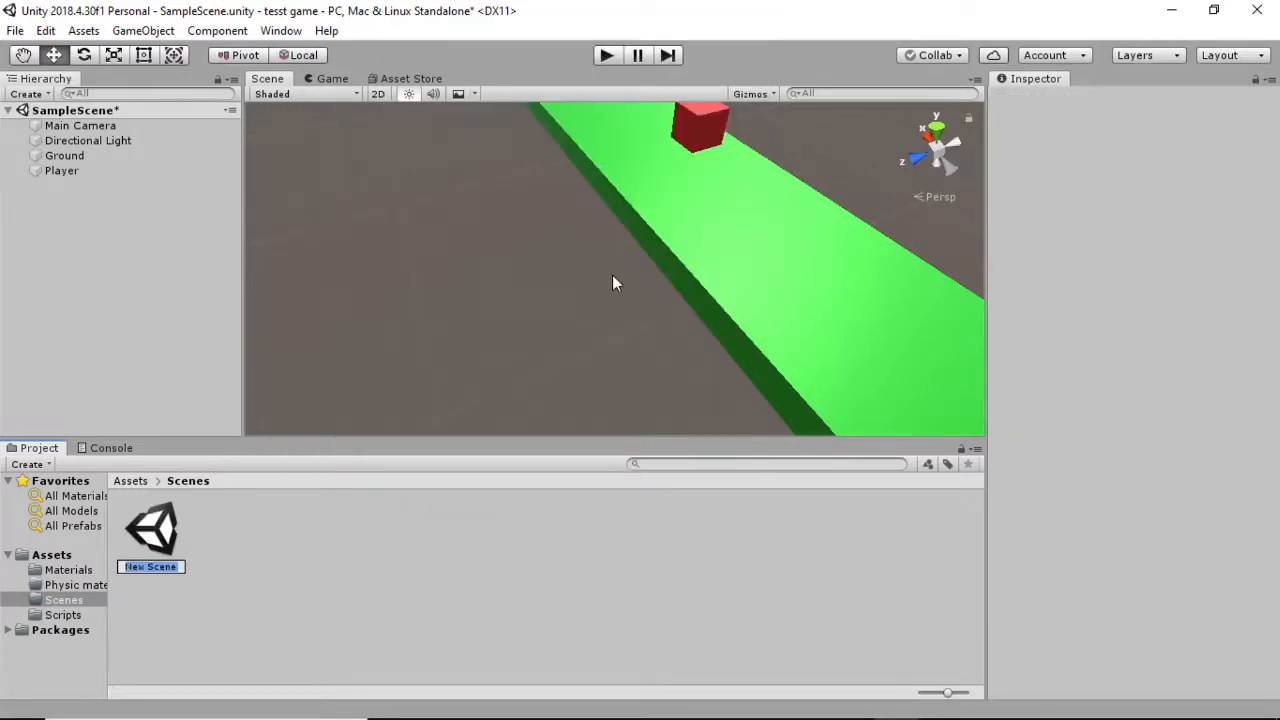
{"action": "key", "text": "BackSpace"}
{"action": "type", "text": "Game"}
{"action": "key", "text": "Return"}
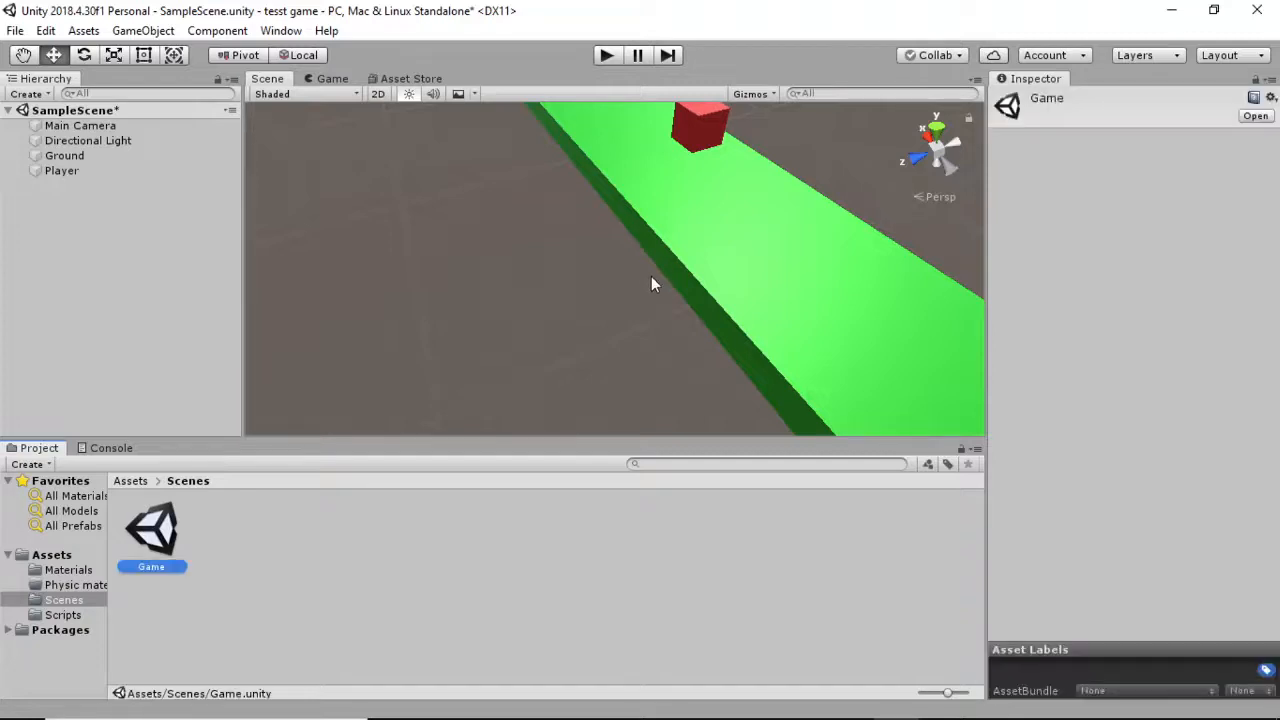
{"action": "double_click", "coordinate": [163, 527]}
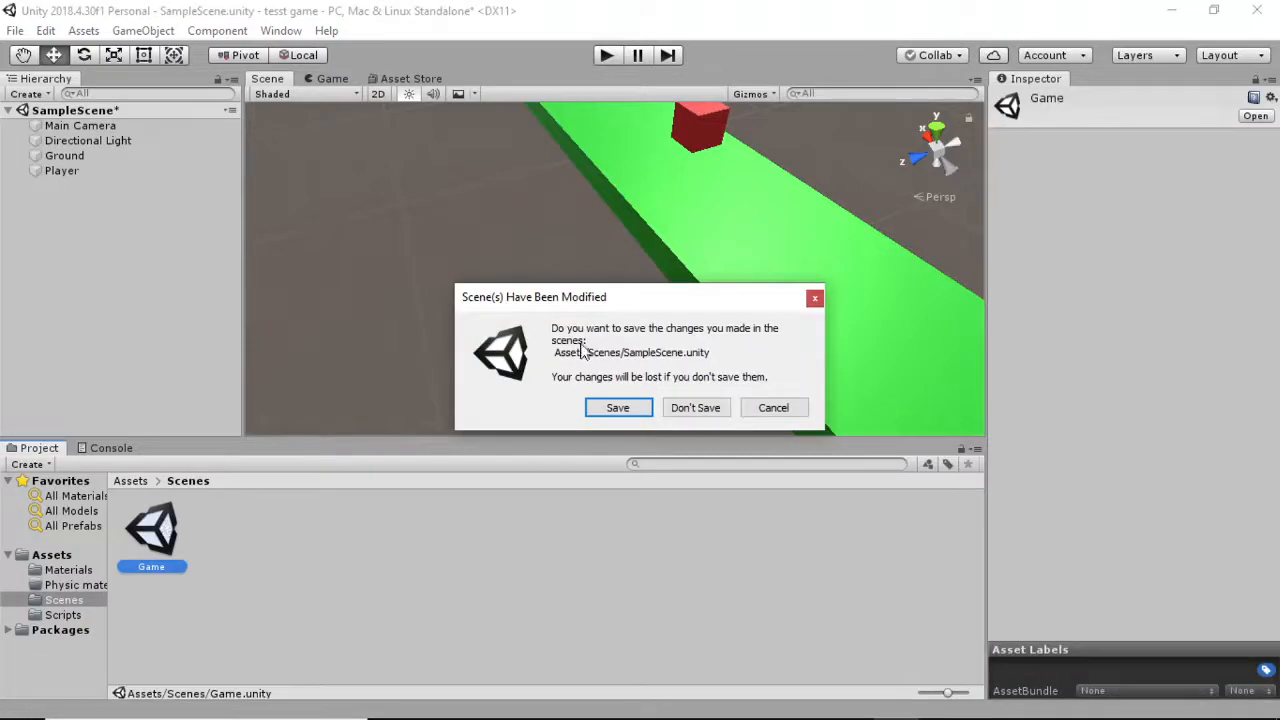
{"action": "left_click", "coordinate": [677, 407]}
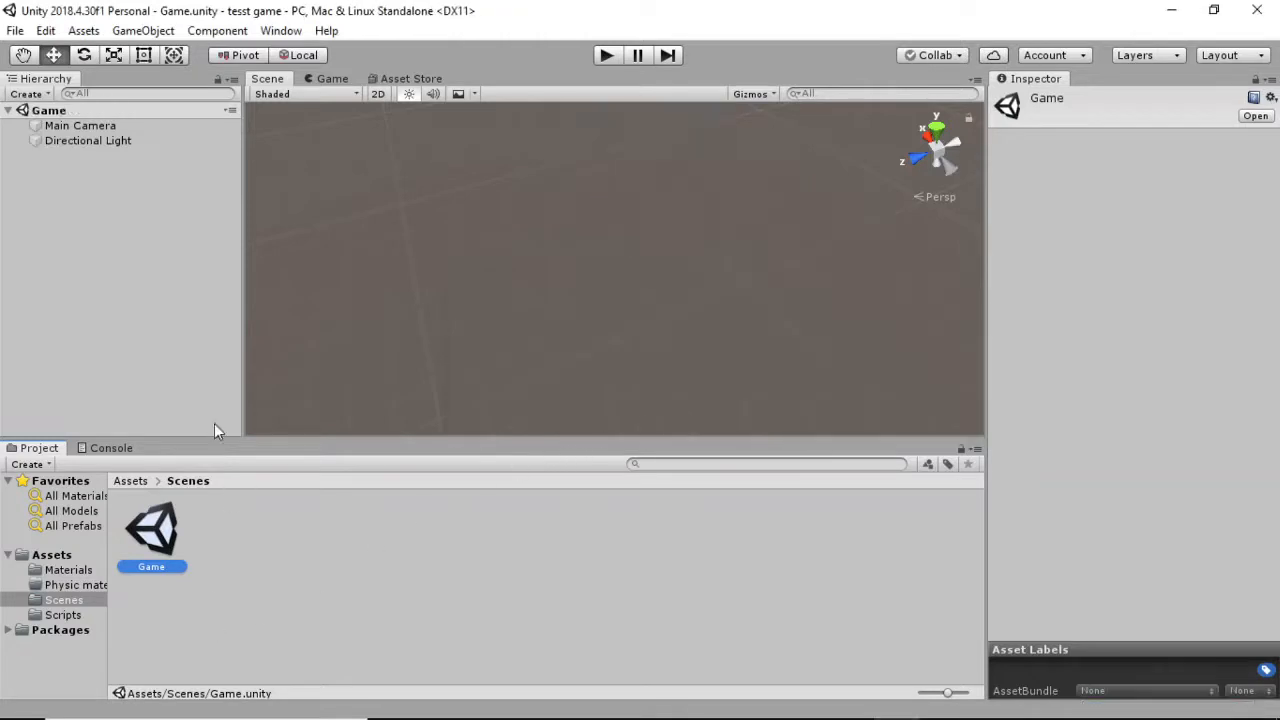
Add a 3D cube to the Game scene.
{"action": "left_click_drag", "start_coordinate": [646, 300], "coordinate": [920, 246], "text": "alt"}
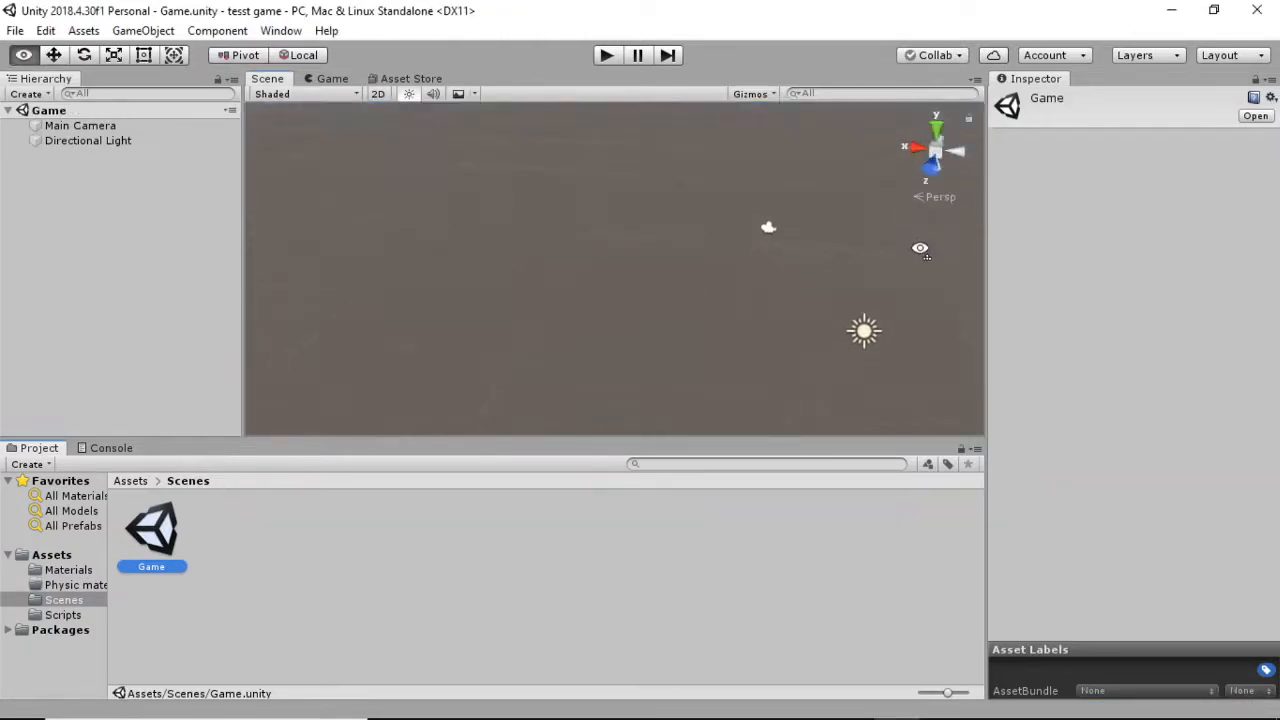
{"action": "right_click", "coordinate": [66, 213]}
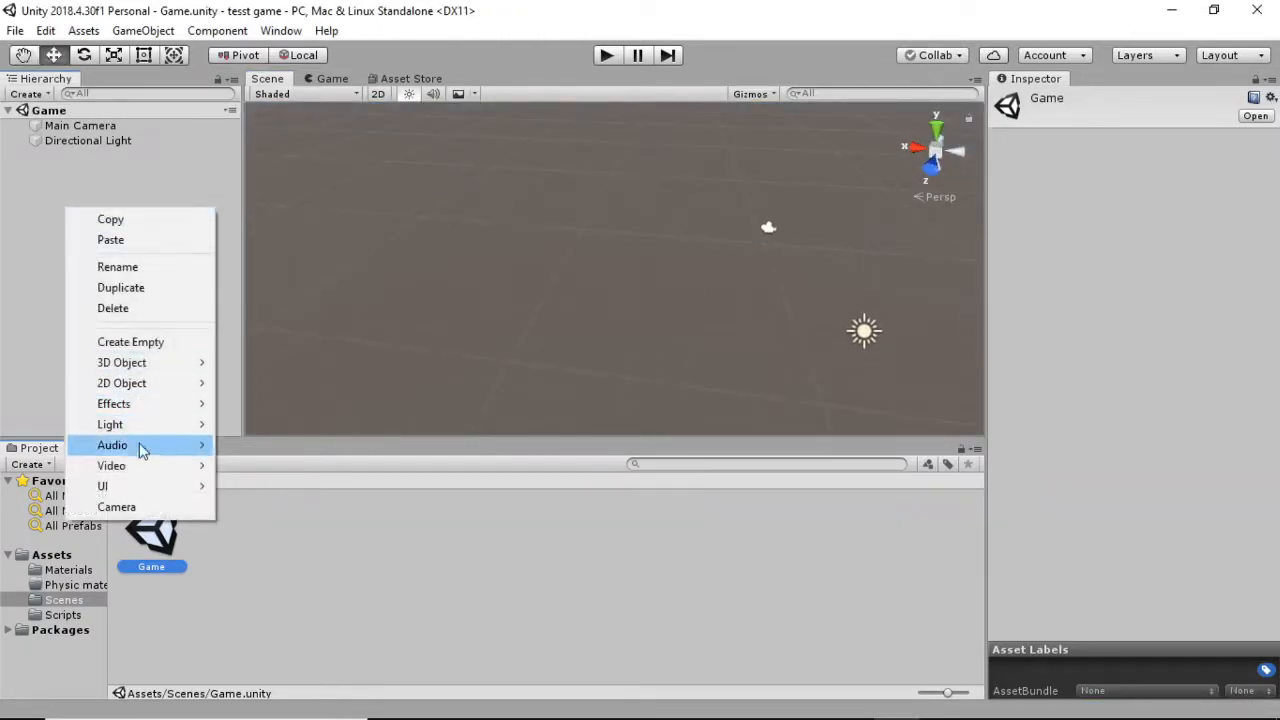
{"action": "mouse_move", "coordinate": [180, 453]}
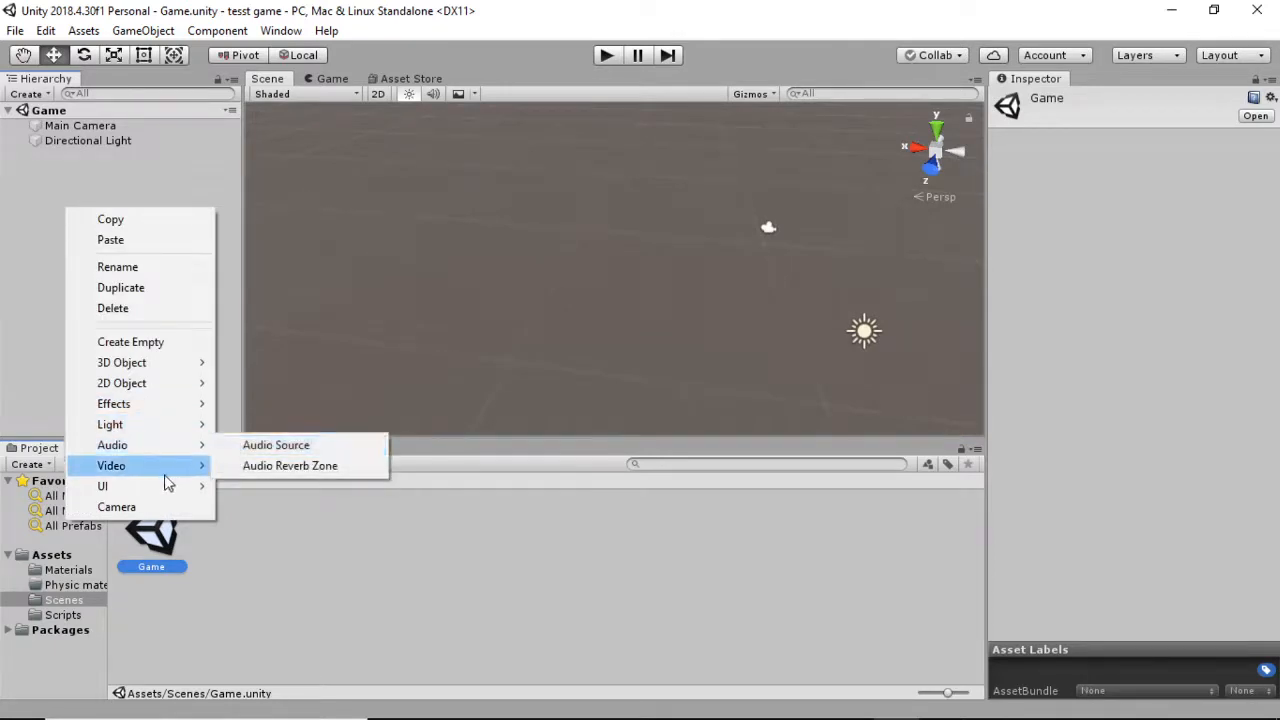
{"action": "mouse_move", "coordinate": [168, 368]}
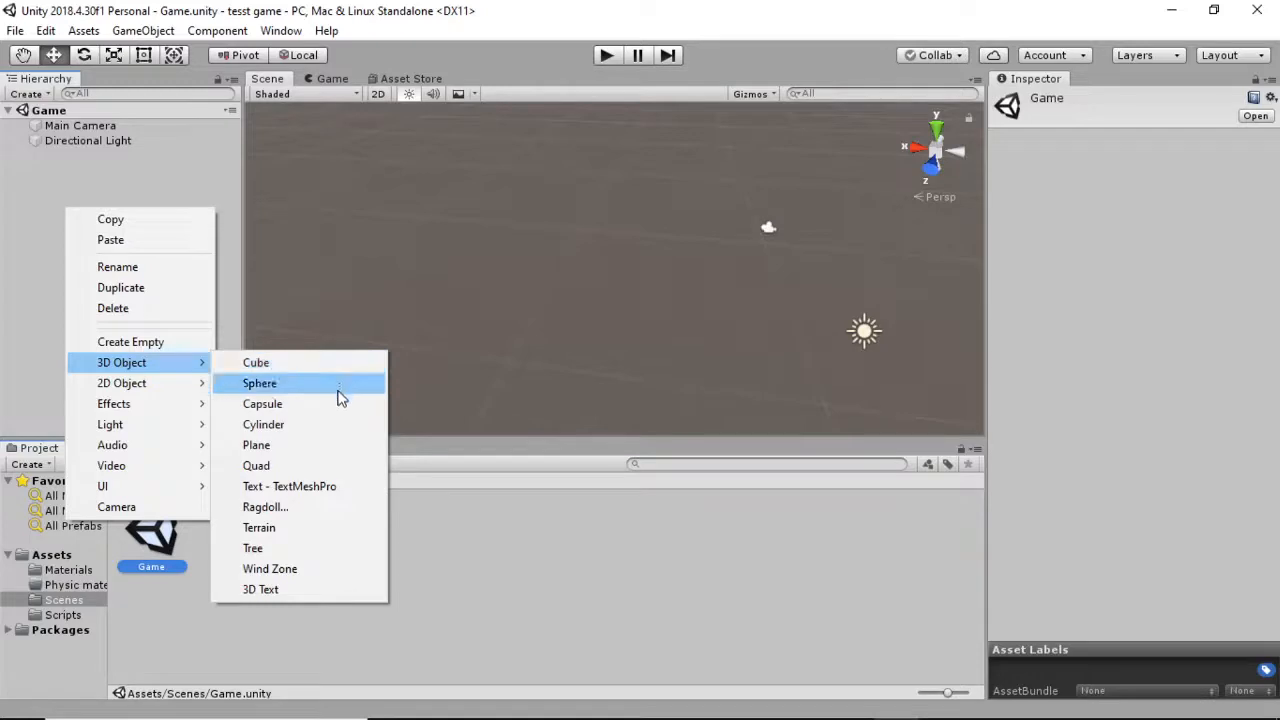
{"action": "left_click", "coordinate": [331, 366]}
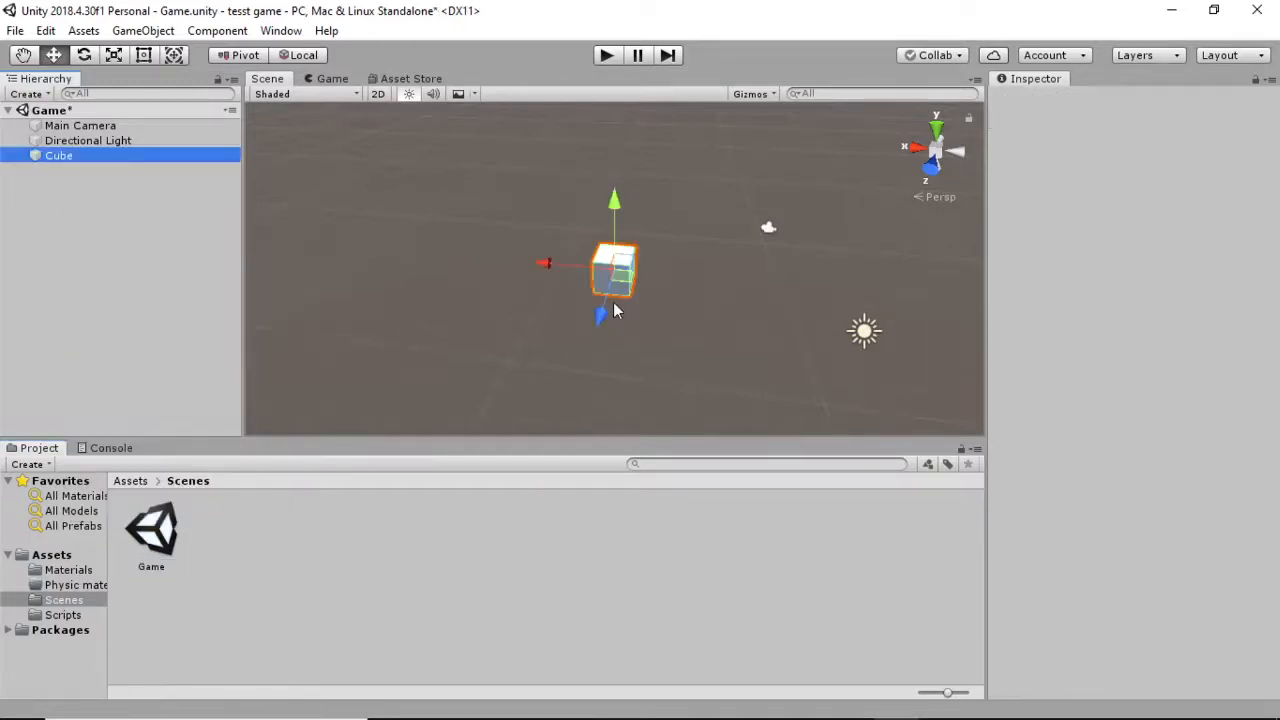
Add a 3D plane to the scene and lower it beneath the cube to a Y position of about 3.2.
{"action": "right_click", "coordinate": [102, 224]}
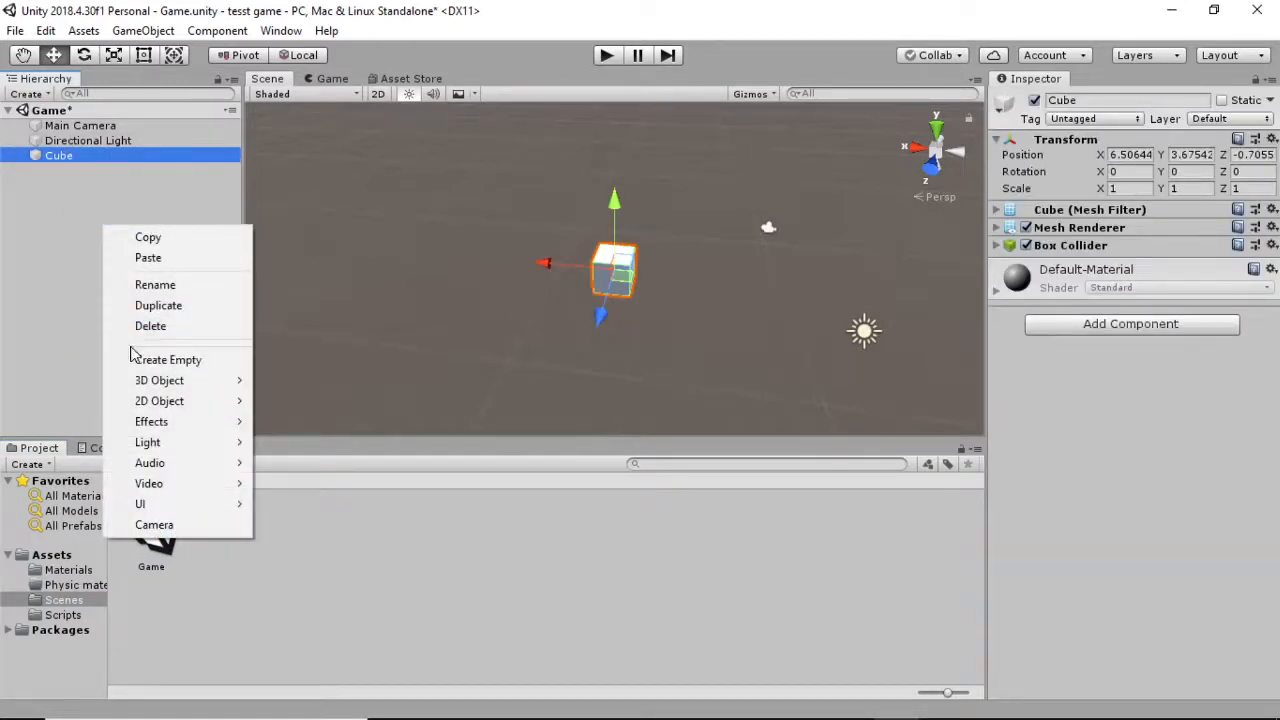
{"action": "mouse_move", "coordinate": [145, 384]}
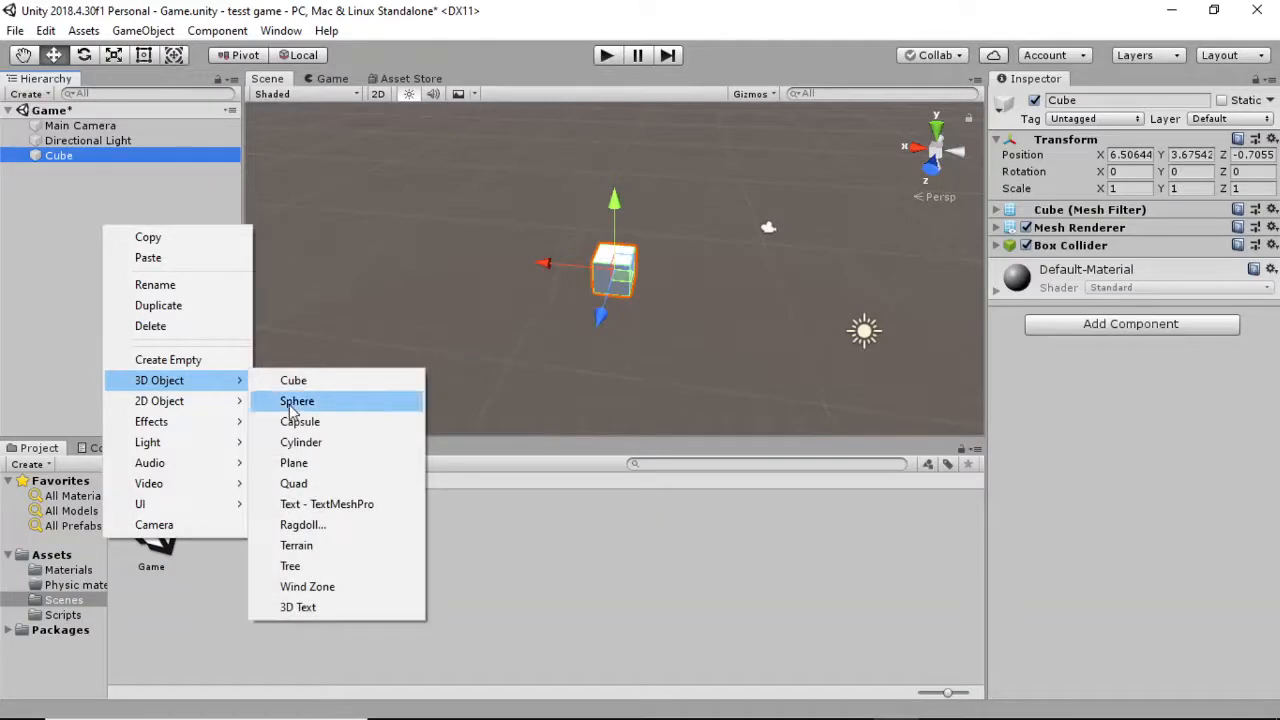
{"action": "left_click", "coordinate": [320, 463]}
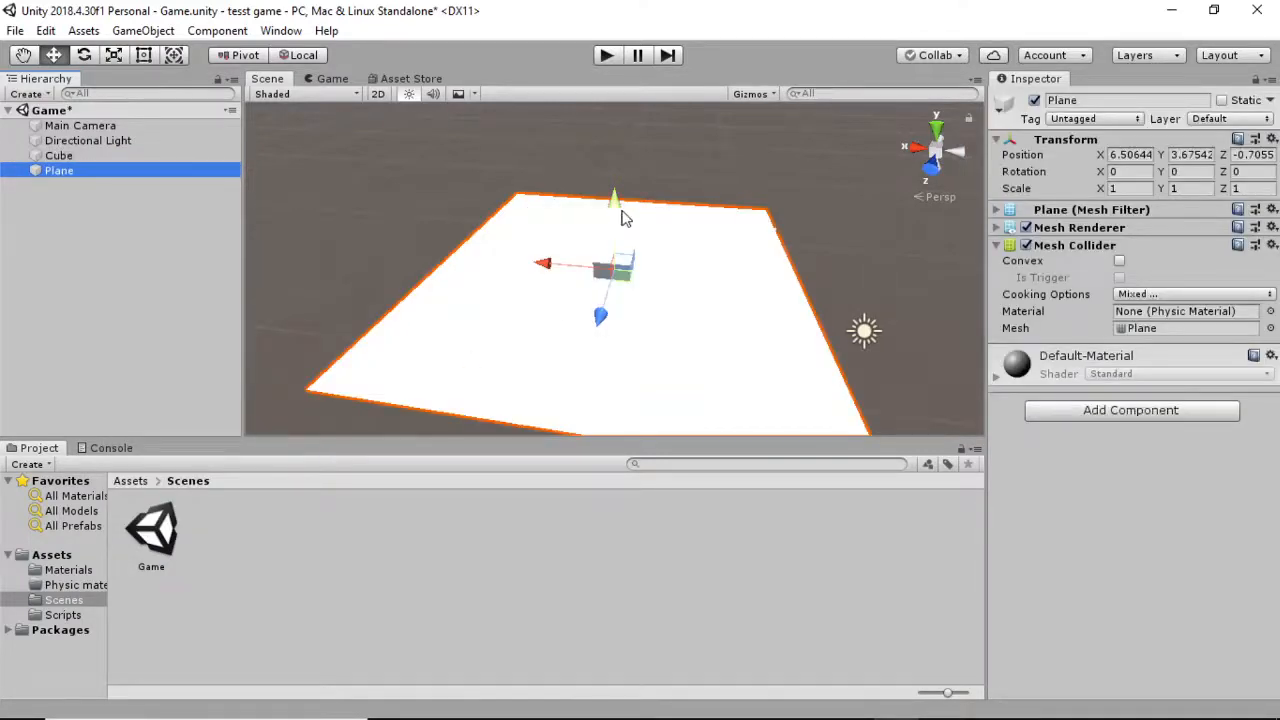
{"action": "left_click_drag", "start_coordinate": [621, 211], "coordinate": [616, 224]}
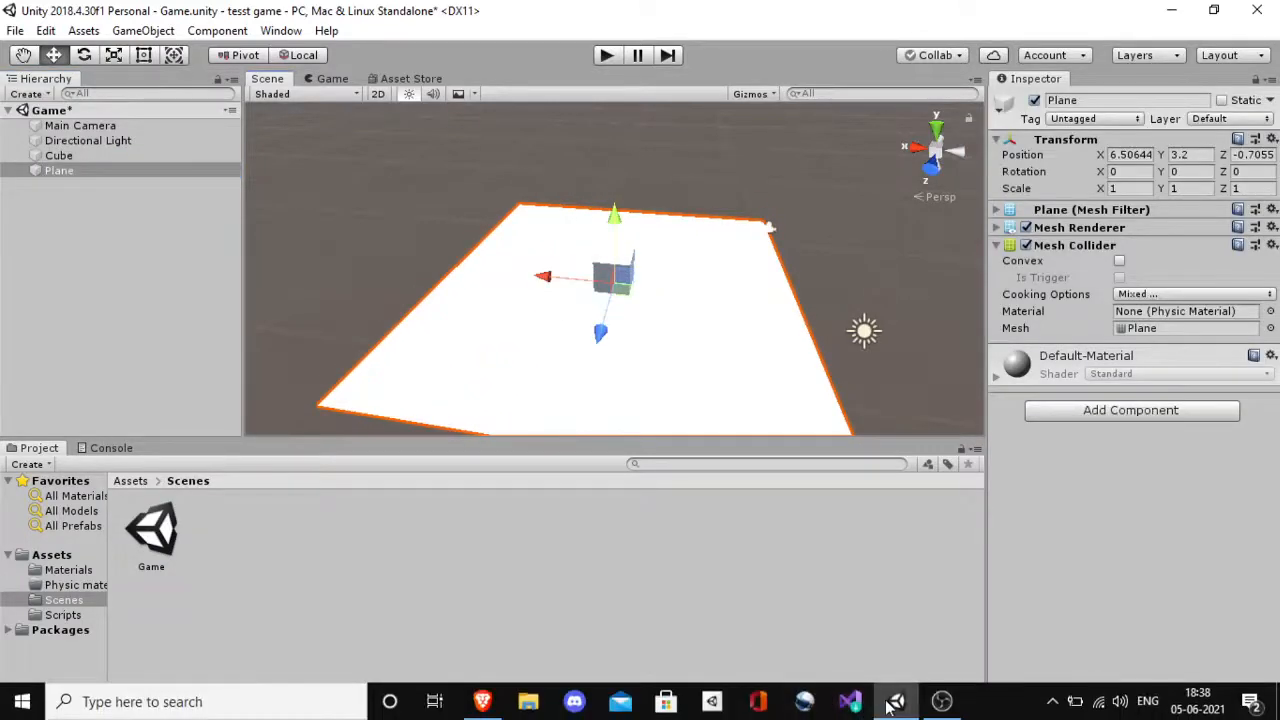
{"action": "left_click", "coordinate": [942, 701]}
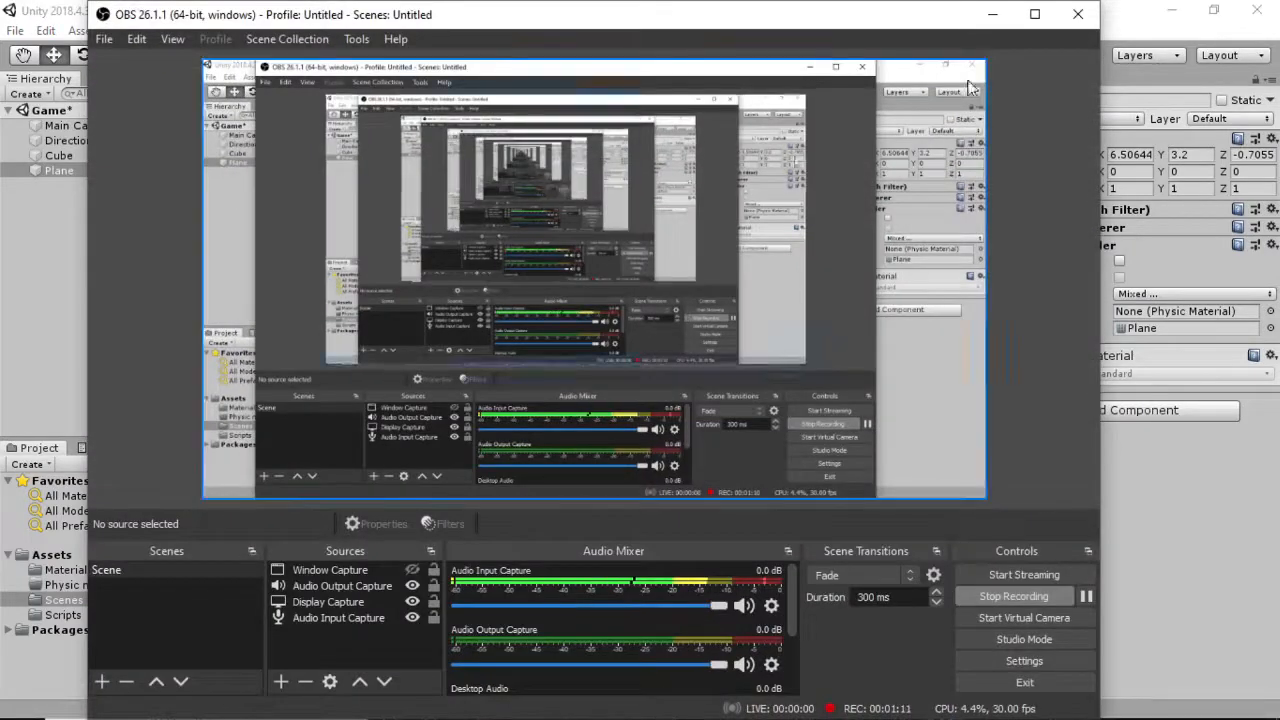
{"action": "left_click", "coordinate": [992, 14]}
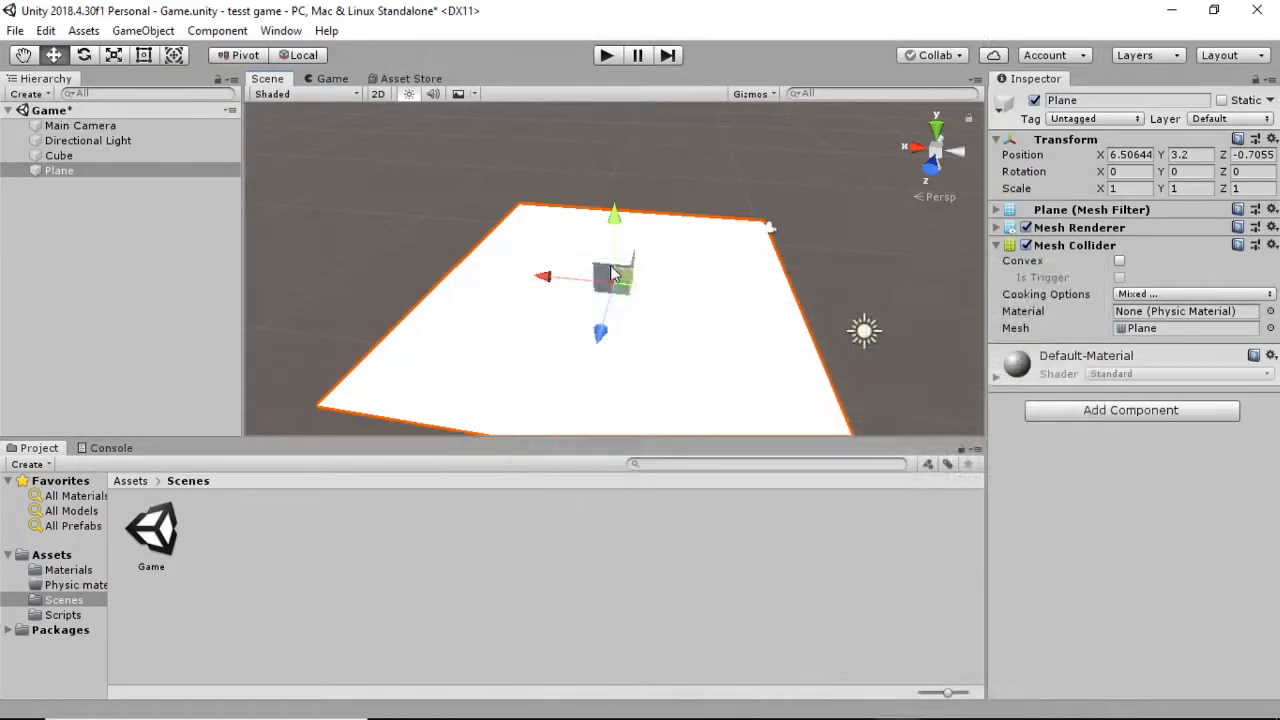
Move the plane along Z to about -3.54 and shift the cube along Z to about -0.38.
{"action": "left_click_drag", "start_coordinate": [600, 332], "coordinate": [671, 306]}
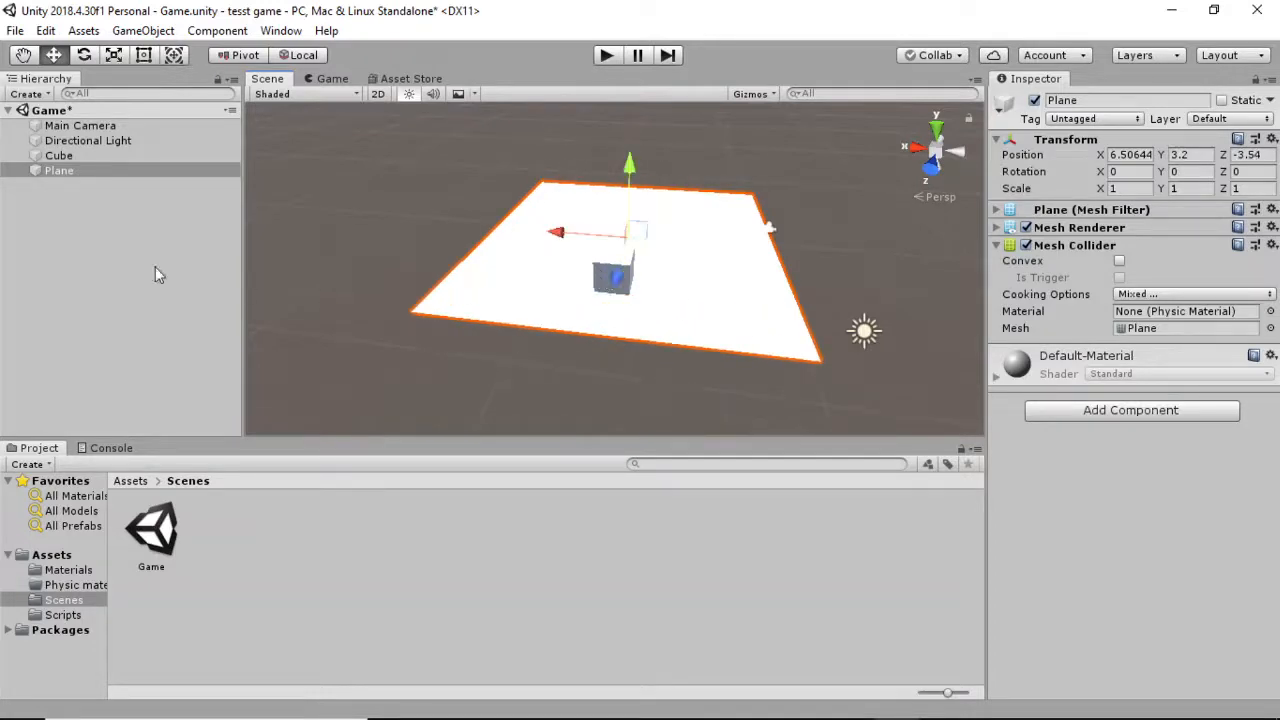
{"action": "left_click", "coordinate": [90, 155]}
{"action": "left_click_drag", "start_coordinate": [588, 338], "coordinate": [471, 312]}
Scale the plane into a long narrow strip with X scale 0.33 and Z scale 20.
{"action": "left_click", "coordinate": [114, 170]}
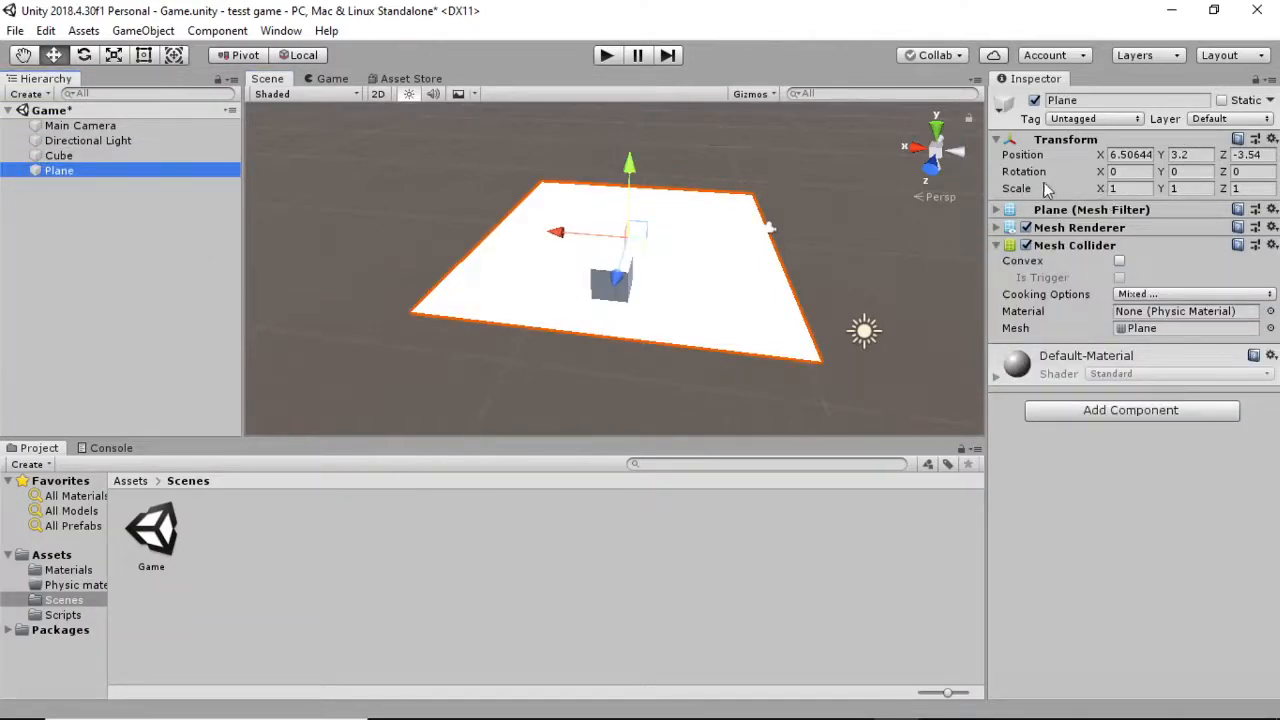
{"action": "left_click_drag", "start_coordinate": [1100, 190], "coordinate": [1090, 195]}
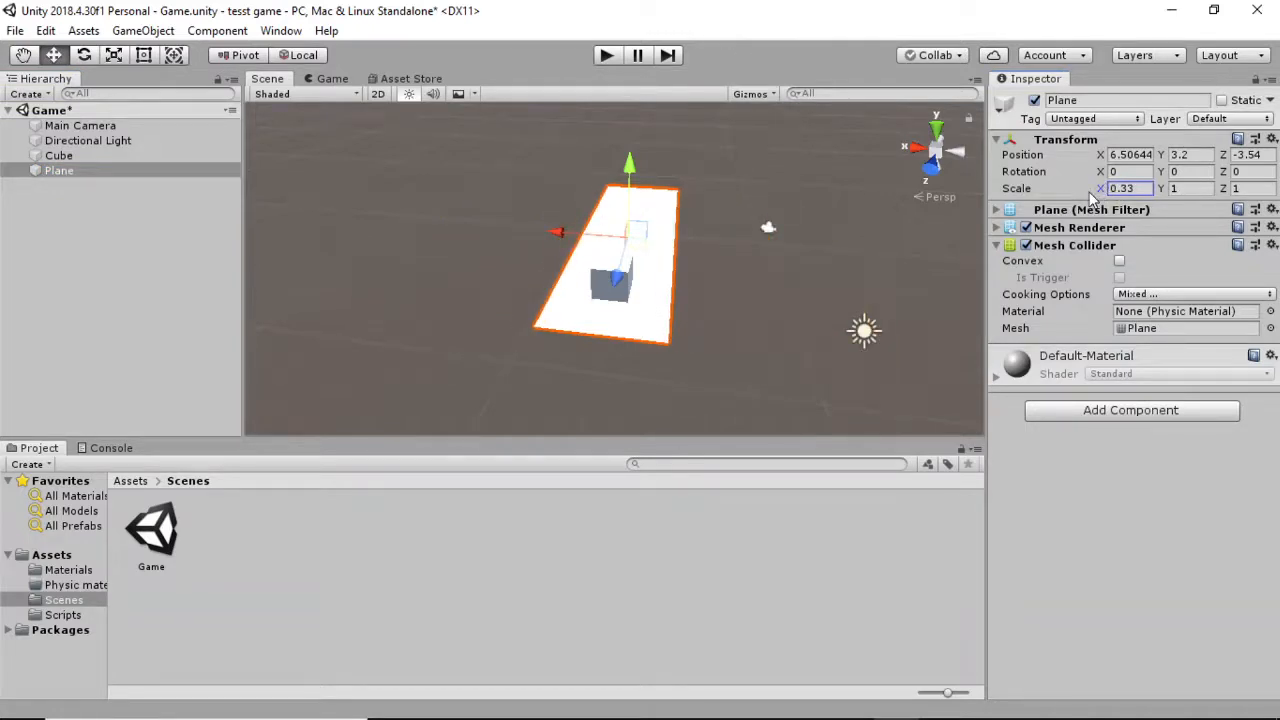
{"action": "left_click", "coordinate": [1173, 189]}
{"action": "left_click_drag", "start_coordinate": [1221, 189], "coordinate": [1258, 188]}
{"action": "type", "text": "20"}
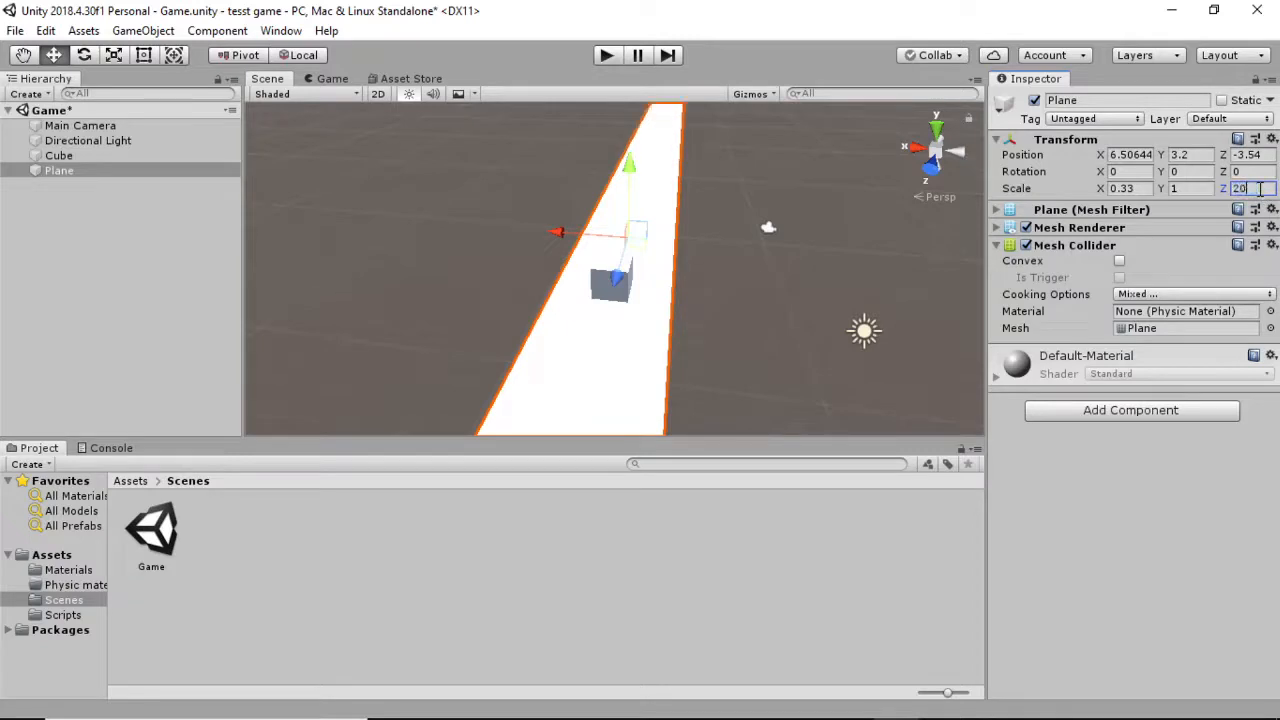
Move the plane along Z to about -98.7 so the cube sits near its front end.
{"action": "left_click_drag", "start_coordinate": [617, 280], "coordinate": [943, 606]}
{"action": "left_click_drag", "start_coordinate": [979, 548], "coordinate": [1116, 575]}
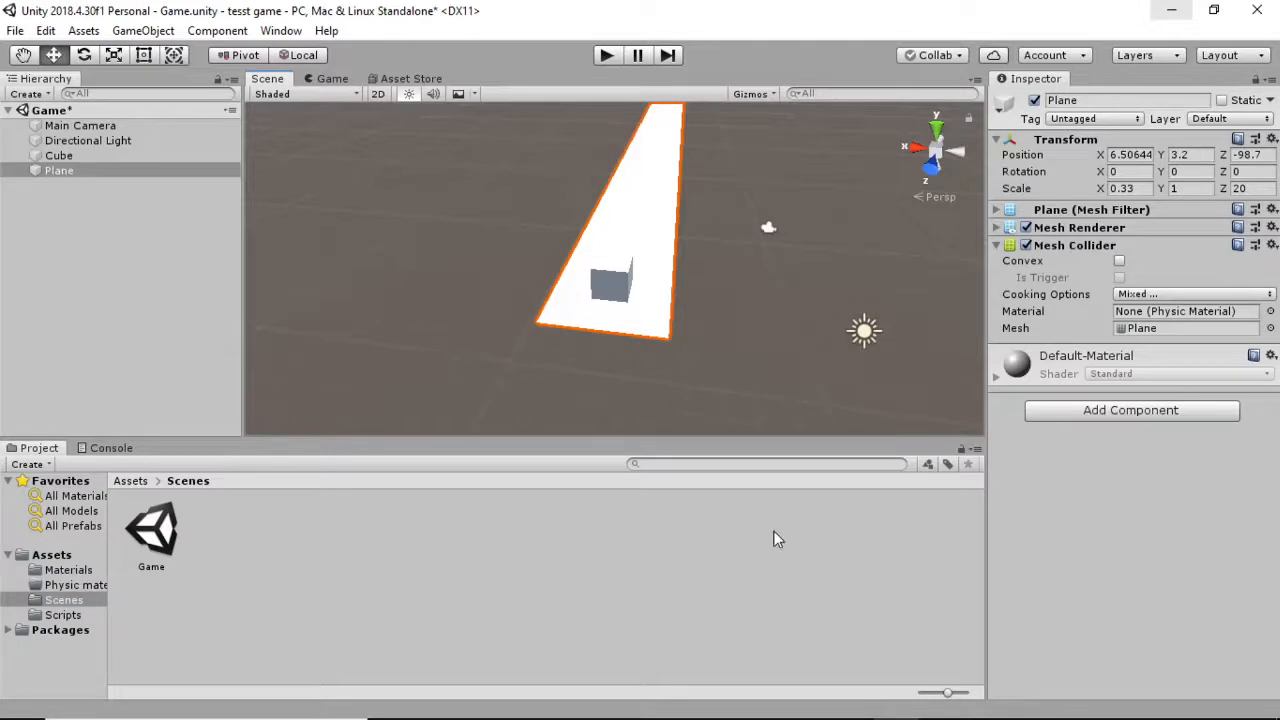
{"action": "left_click", "coordinate": [652, 601]}
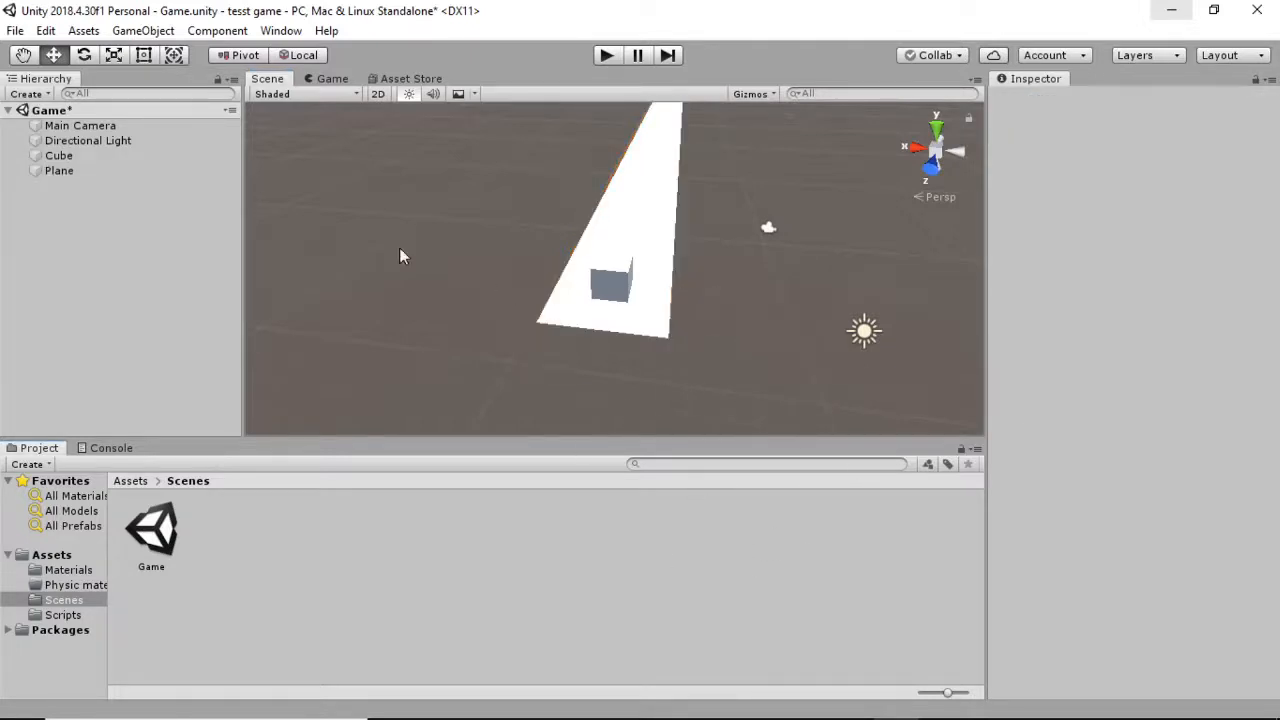
{"action": "left_click", "coordinate": [117, 155]}
{"action": "left_click", "coordinate": [148, 171]}
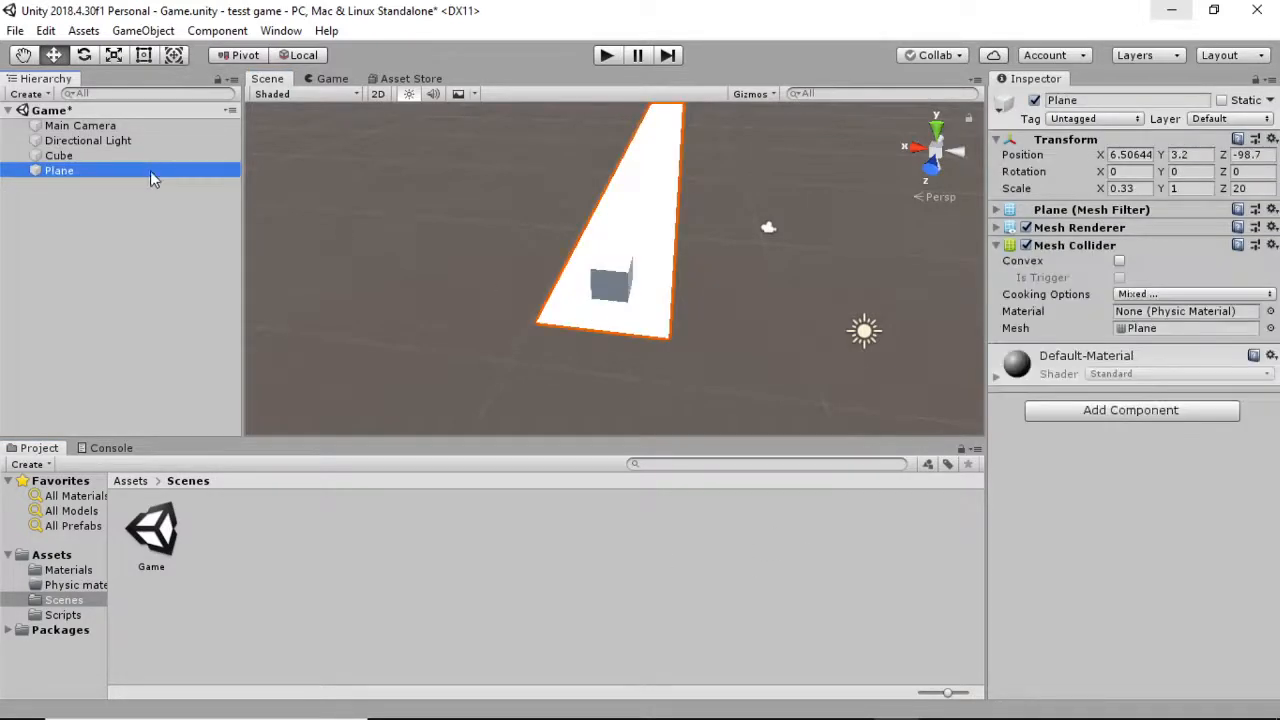
{"action": "left_click", "coordinate": [613, 291]}
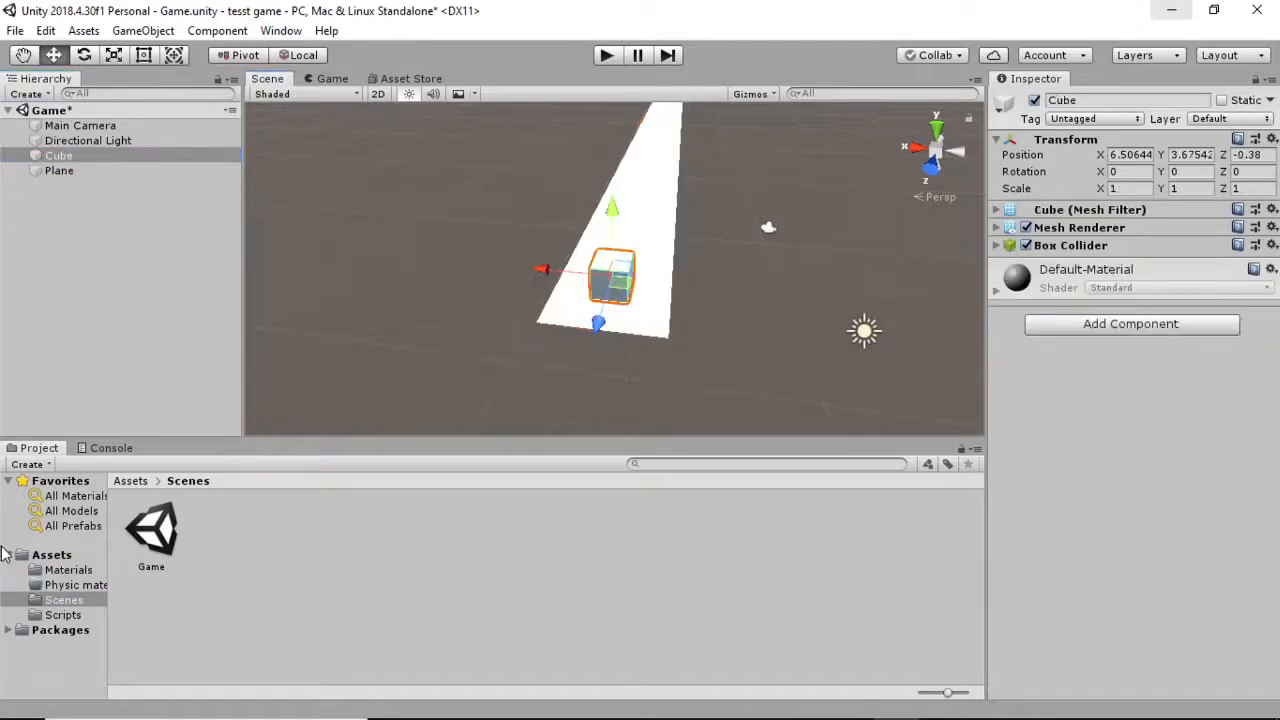
Delete the Materials folder containing the ground and Player materials from Assets.
{"action": "left_click", "coordinate": [52, 555]}
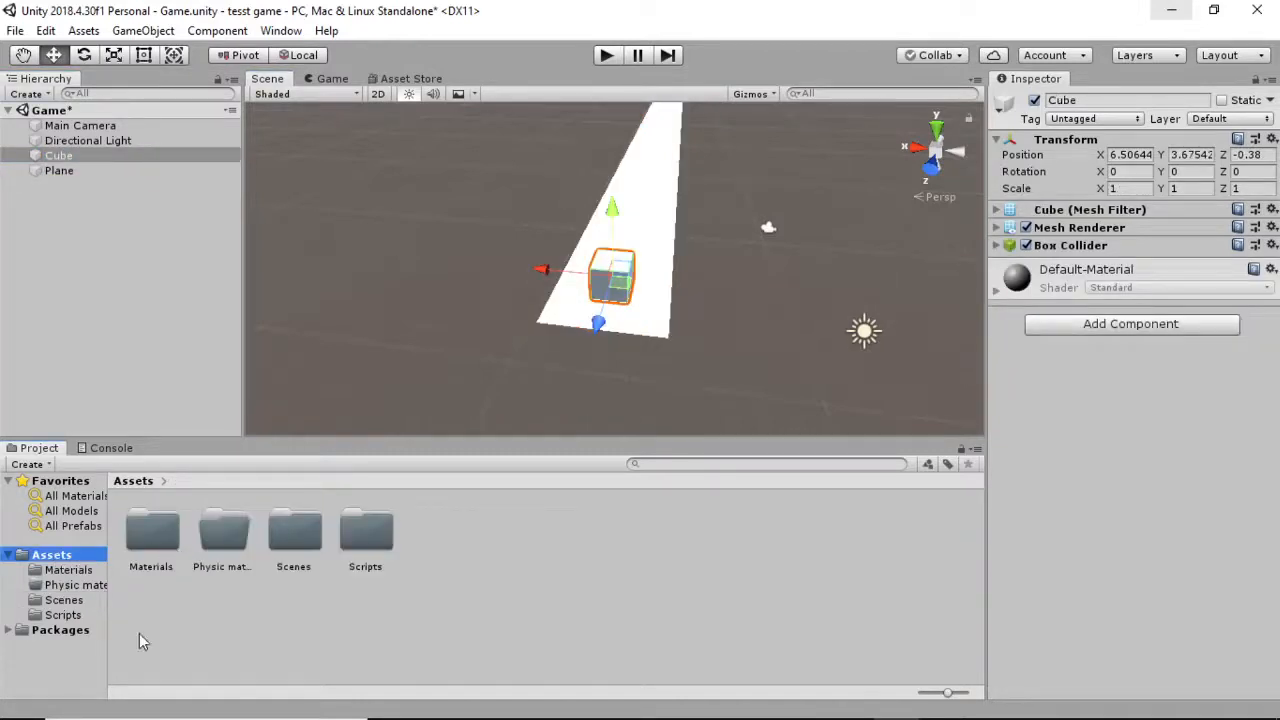
{"action": "double_click", "coordinate": [153, 544]}
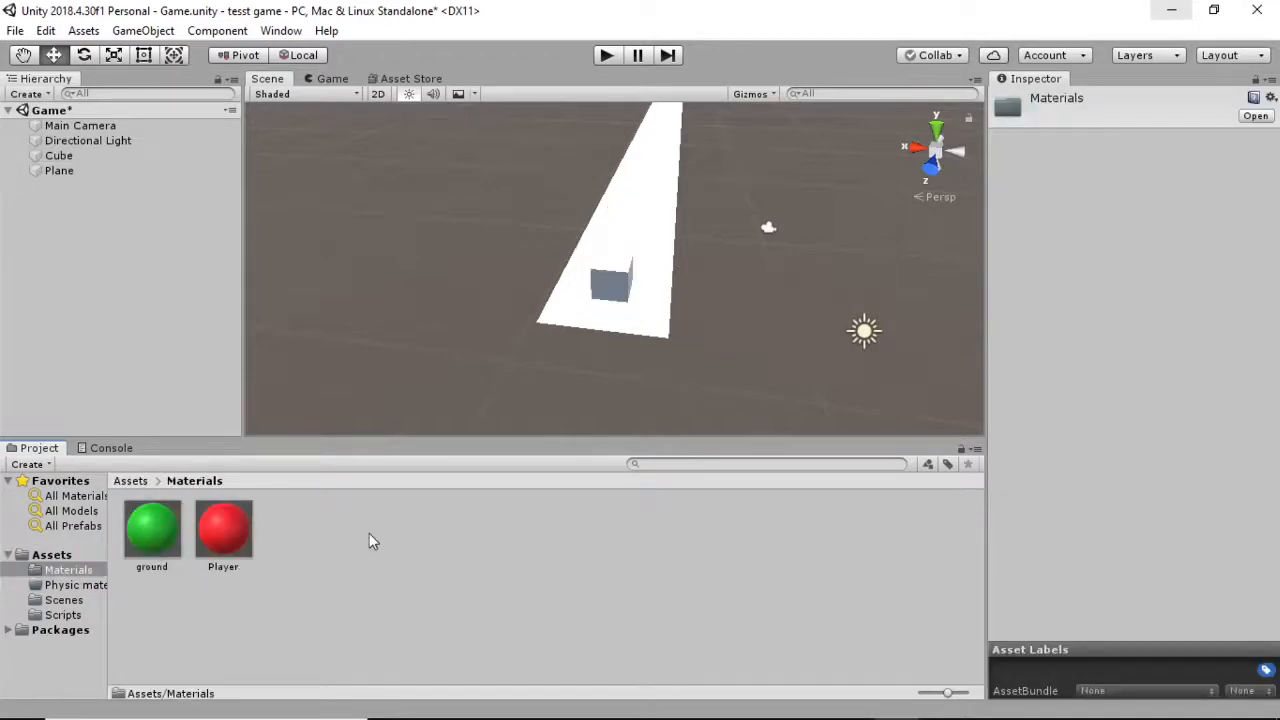
{"action": "right_click", "coordinate": [369, 533]}
{"action": "left_click", "coordinate": [151, 541]}
{"action": "key", "text": "Delete"}
{"action": "left_click", "coordinate": [691, 406]}
{"action": "left_click", "coordinate": [159, 530]}
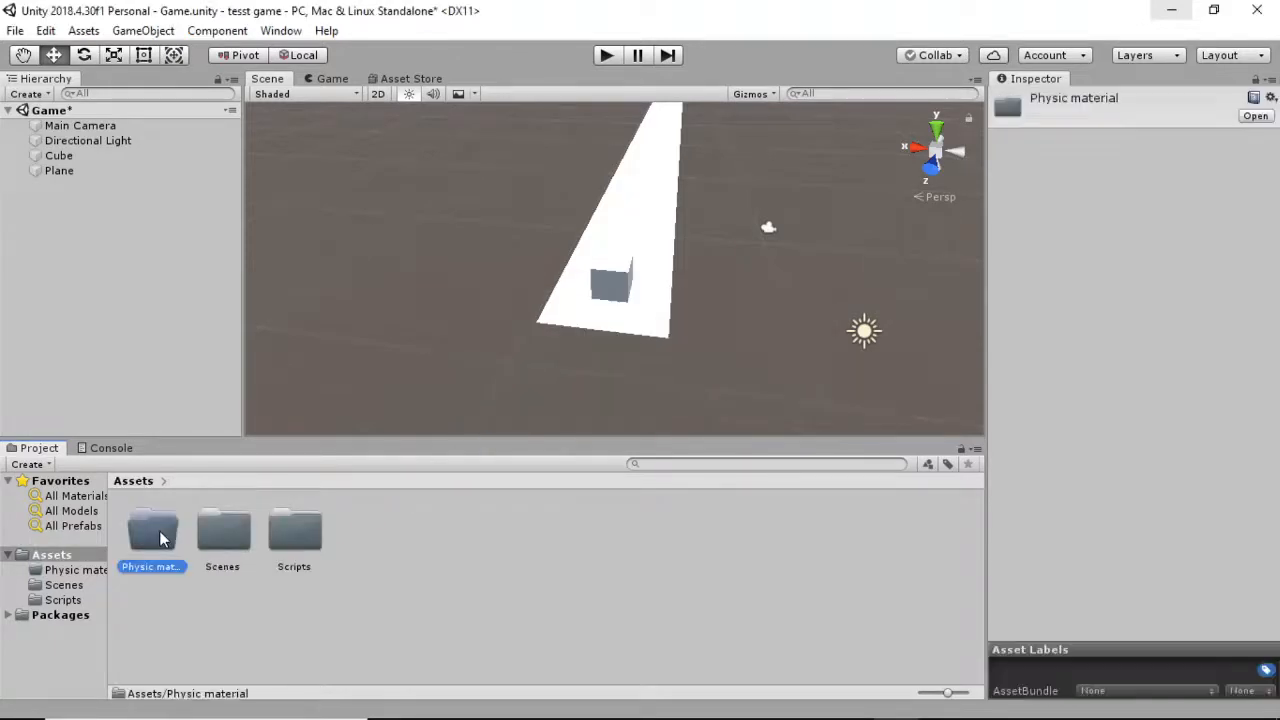
Create a new folder named Colours in Assets and open it.
{"action": "right_click", "coordinate": [375, 539]}
{"action": "mouse_move", "coordinate": [544, 103]}
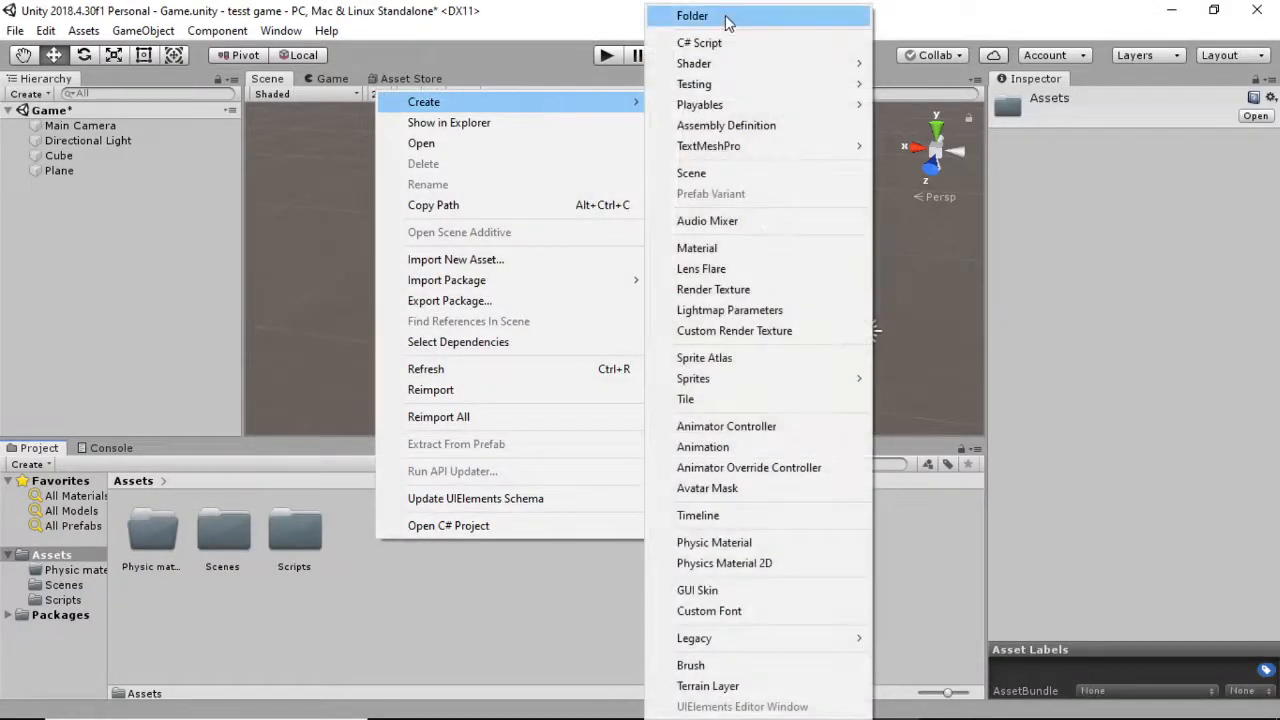
{"action": "left_click", "coordinate": [724, 20]}
{"action": "key", "text": "BackSpace"}
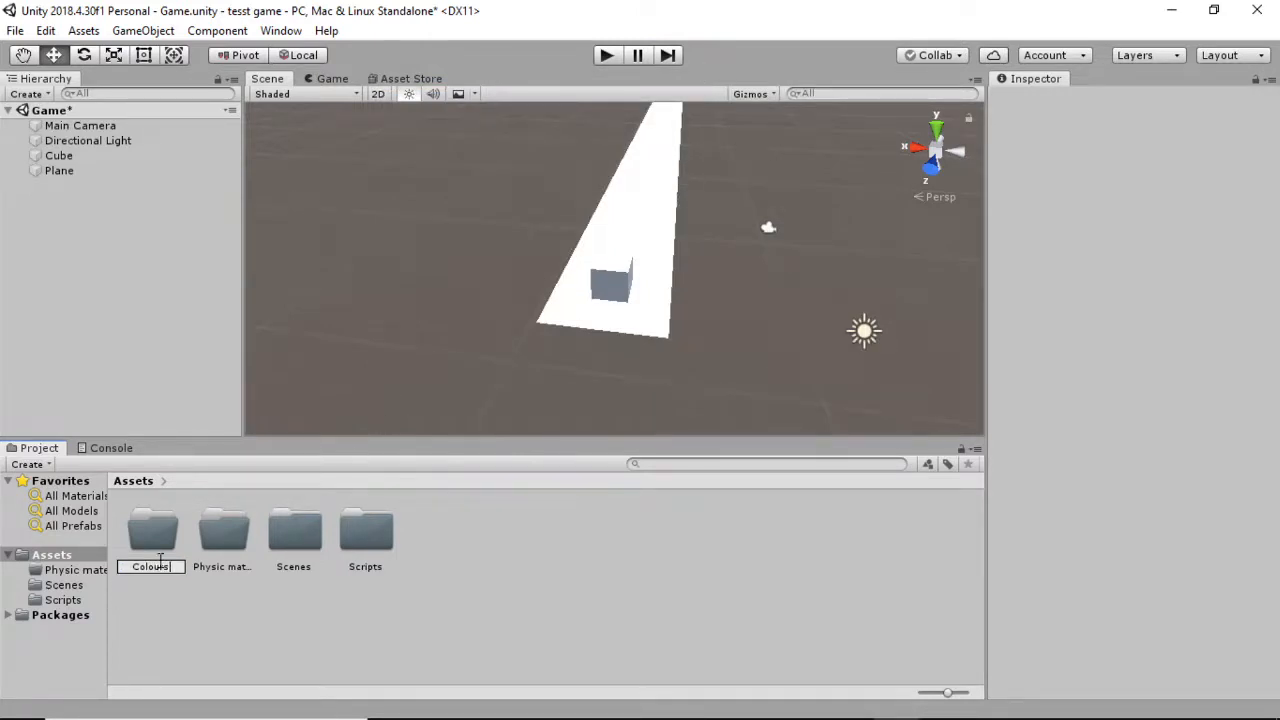
{"action": "type", "text": "Colours"}
{"action": "double_click", "coordinate": [160, 550]}
Create a new material named Player inside the Colours folder.
{"action": "right_click", "coordinate": [393, 563]}
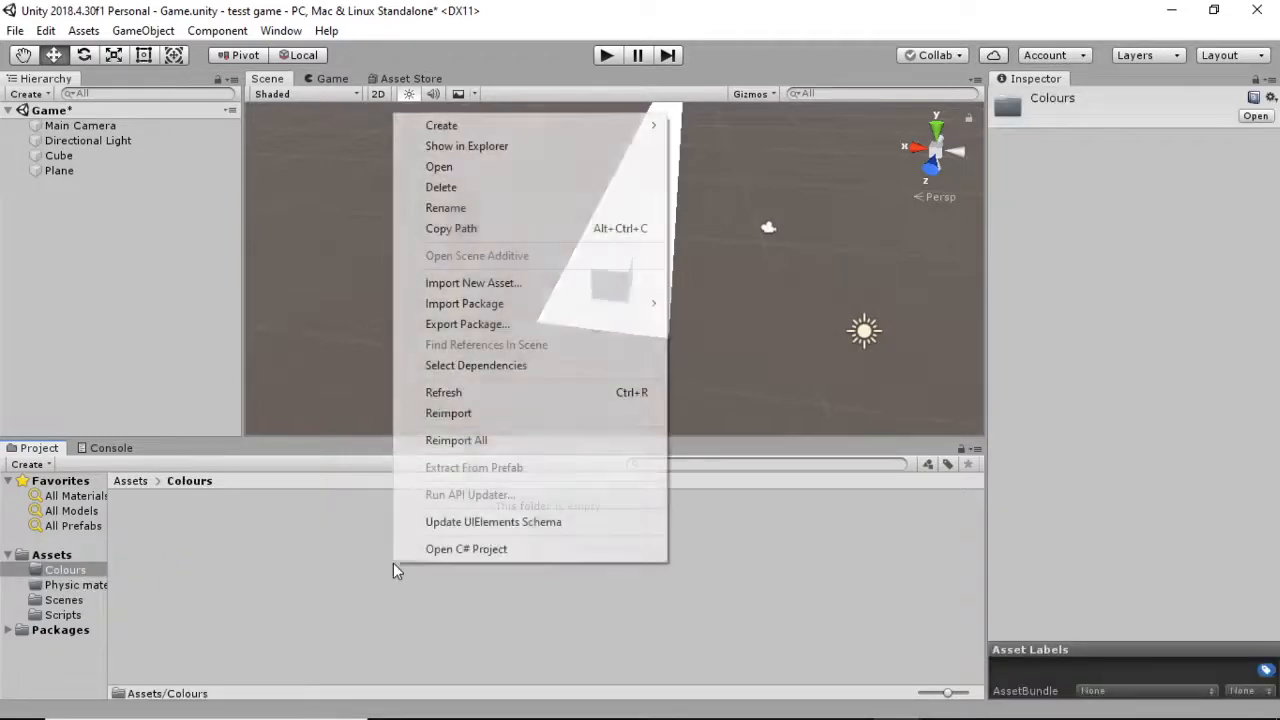
{"action": "mouse_move", "coordinate": [519, 130]}
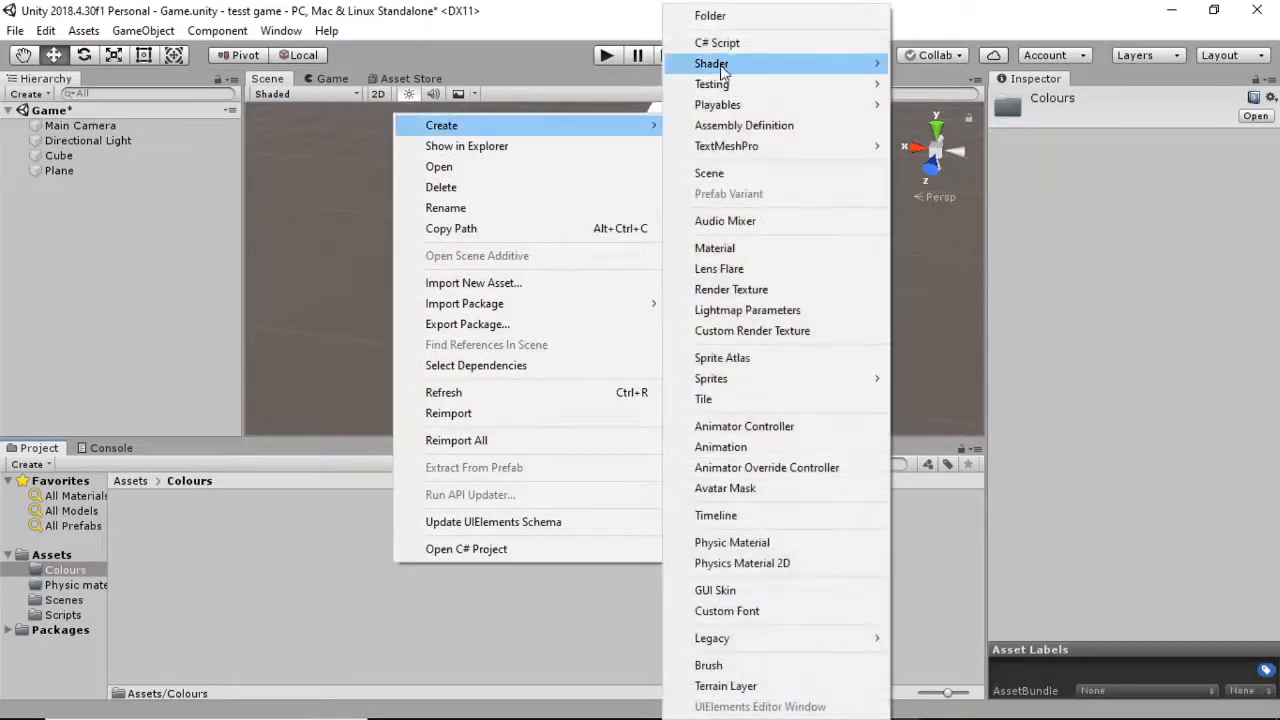
{"action": "left_click", "coordinate": [749, 248]}
{"action": "key", "text": "BackSpace"}
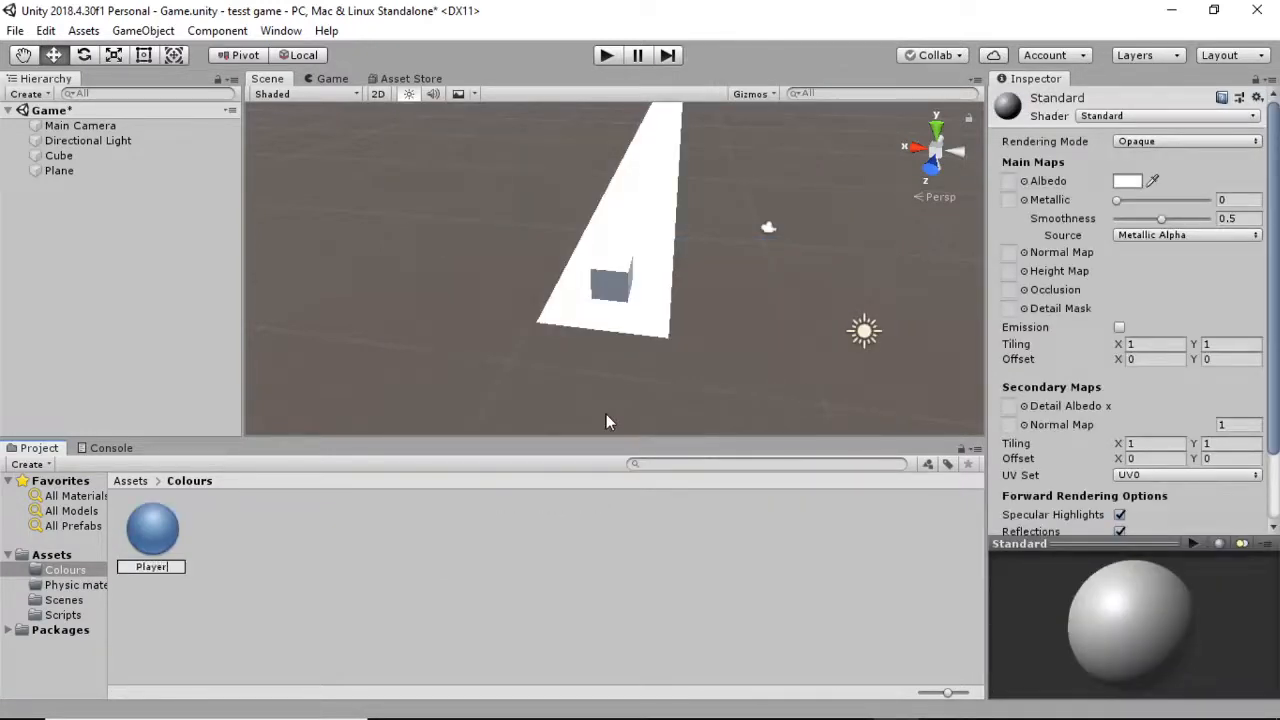
{"action": "type", "text": "Player"}
{"action": "key", "text": "Return"}
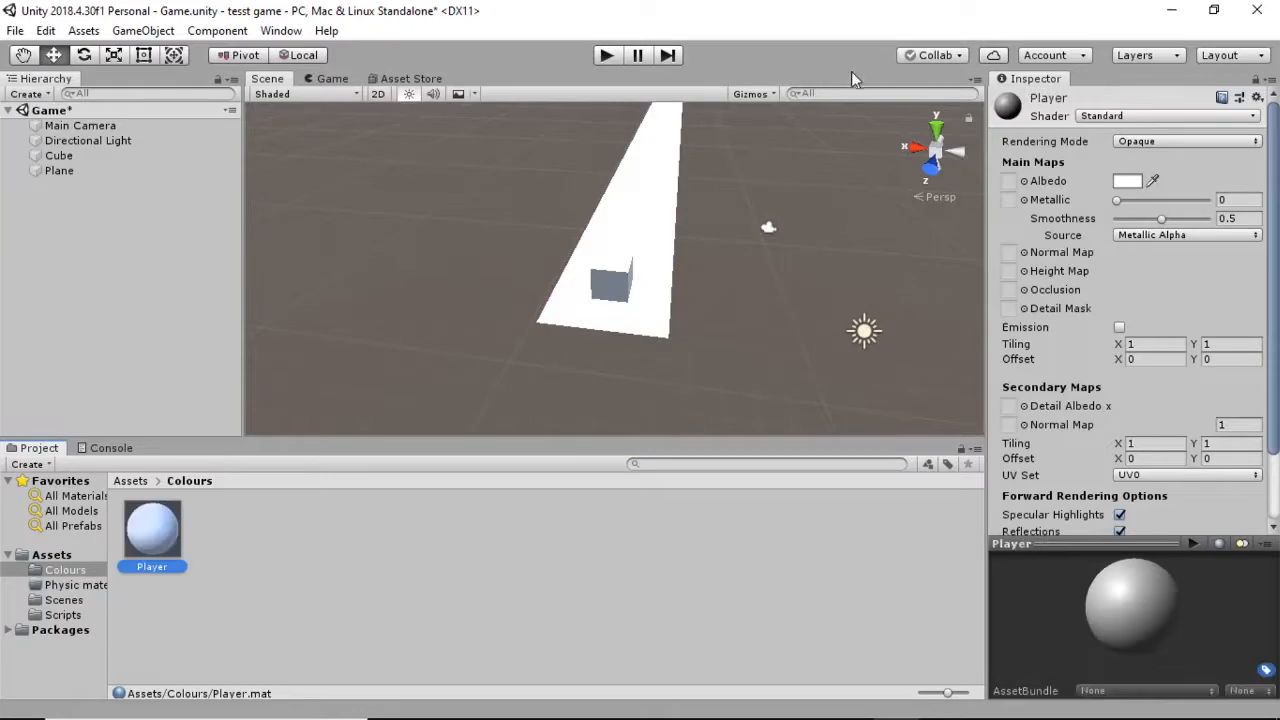
Set the Player material's albedo colour to pure red (FF0000).
{"action": "left_click", "coordinate": [1130, 181]}
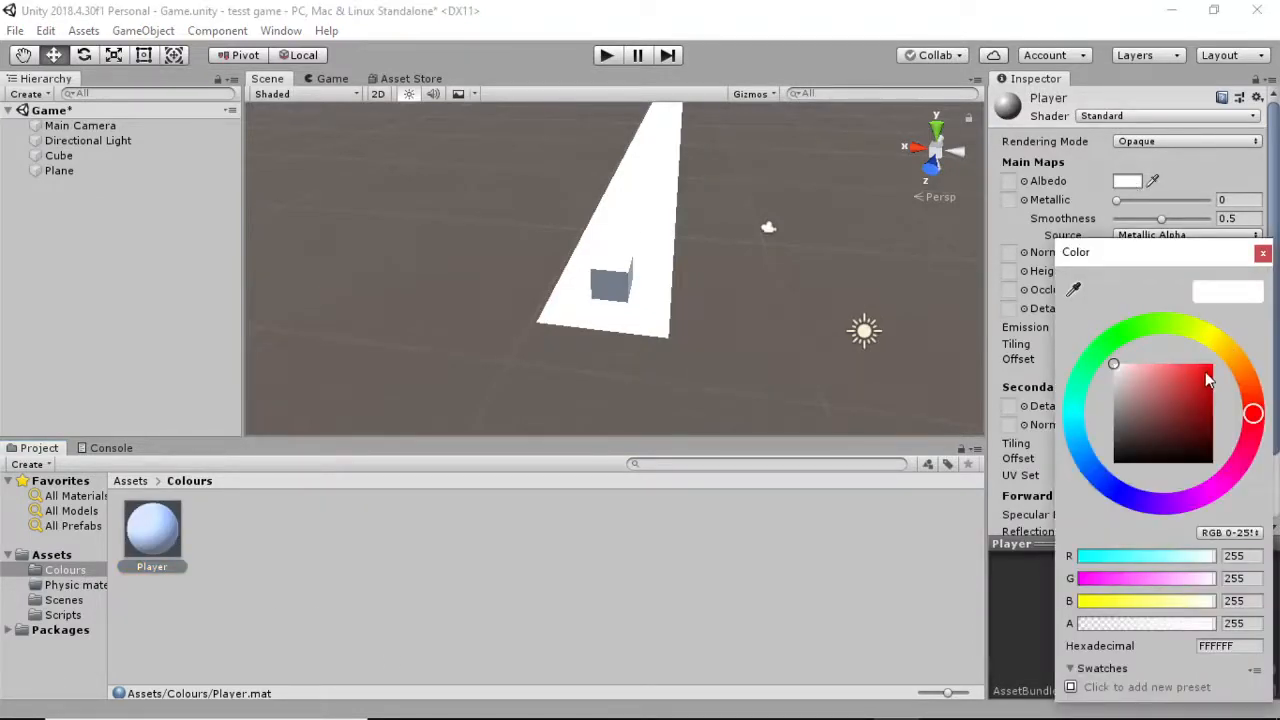
{"action": "left_click_drag", "start_coordinate": [1207, 378], "coordinate": [1217, 366]}
{"action": "left_click", "coordinate": [1263, 253]}
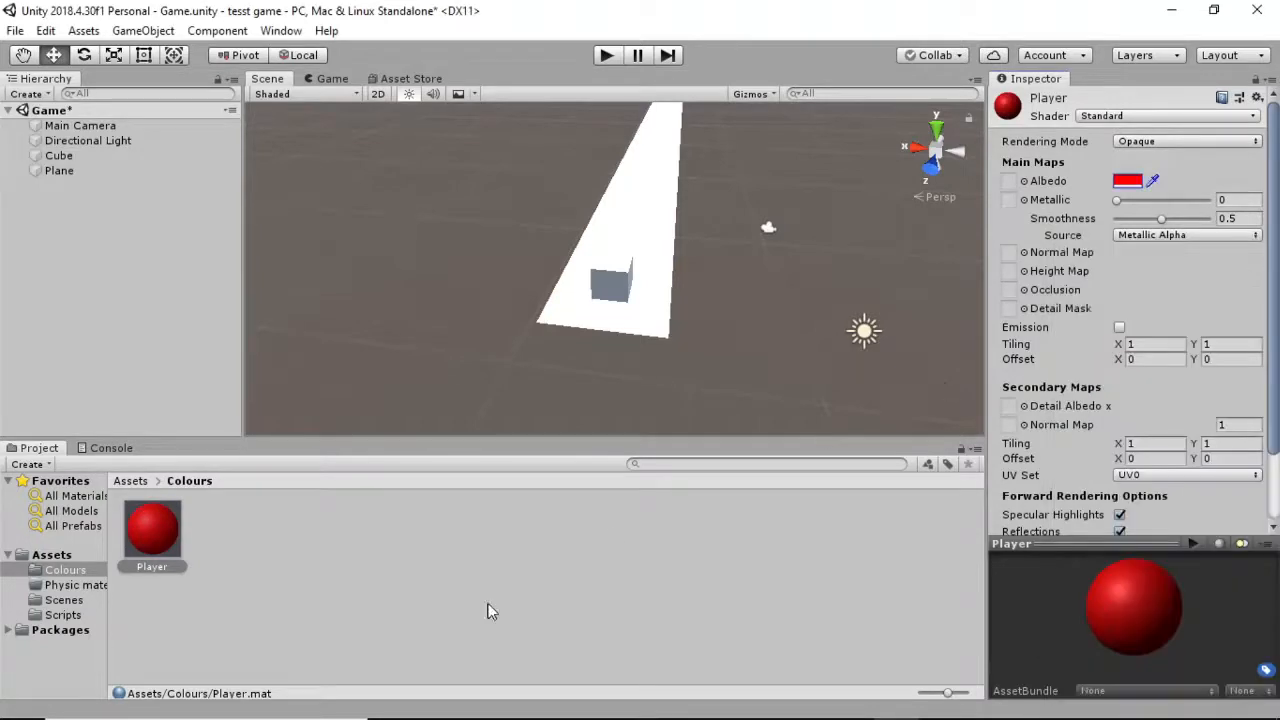
Apply the Player material to the cube in the scene.
{"action": "right_click", "coordinate": [300, 584]}
{"action": "left_click", "coordinate": [167, 527]}
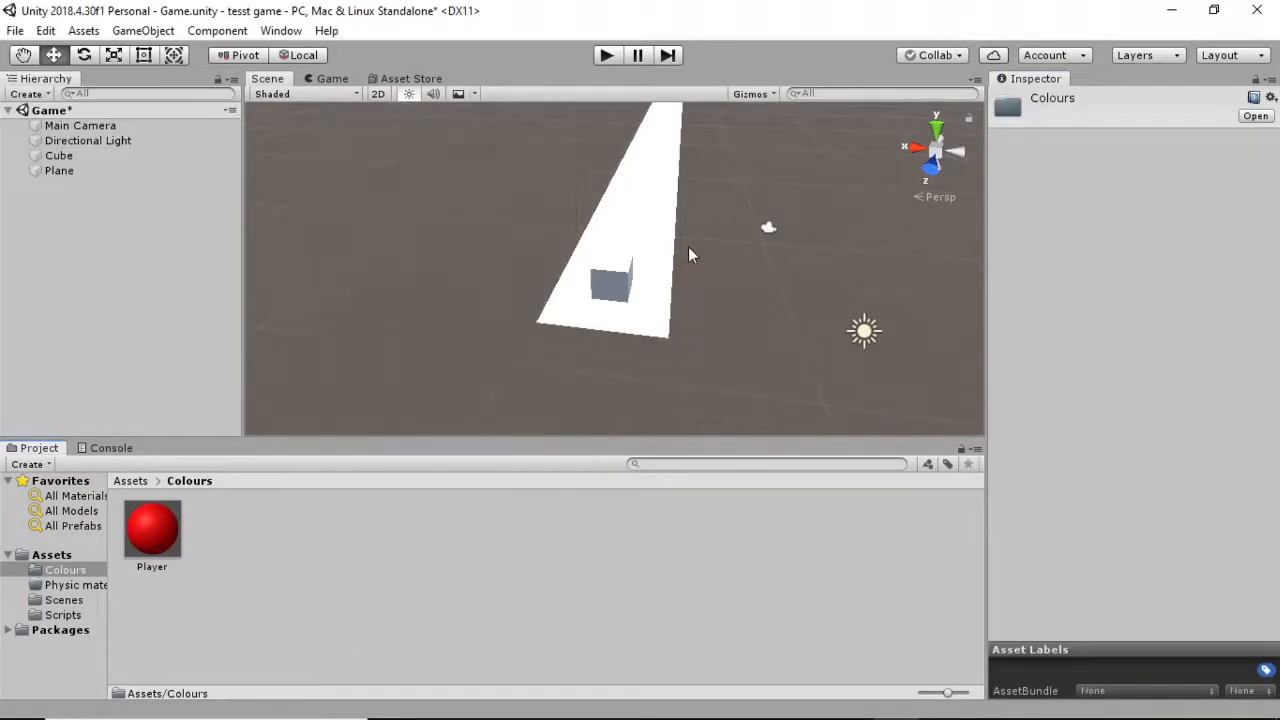
{"action": "left_click_drag", "start_coordinate": [159, 536], "coordinate": [618, 278]}
{"action": "left_click", "coordinate": [331, 581]}
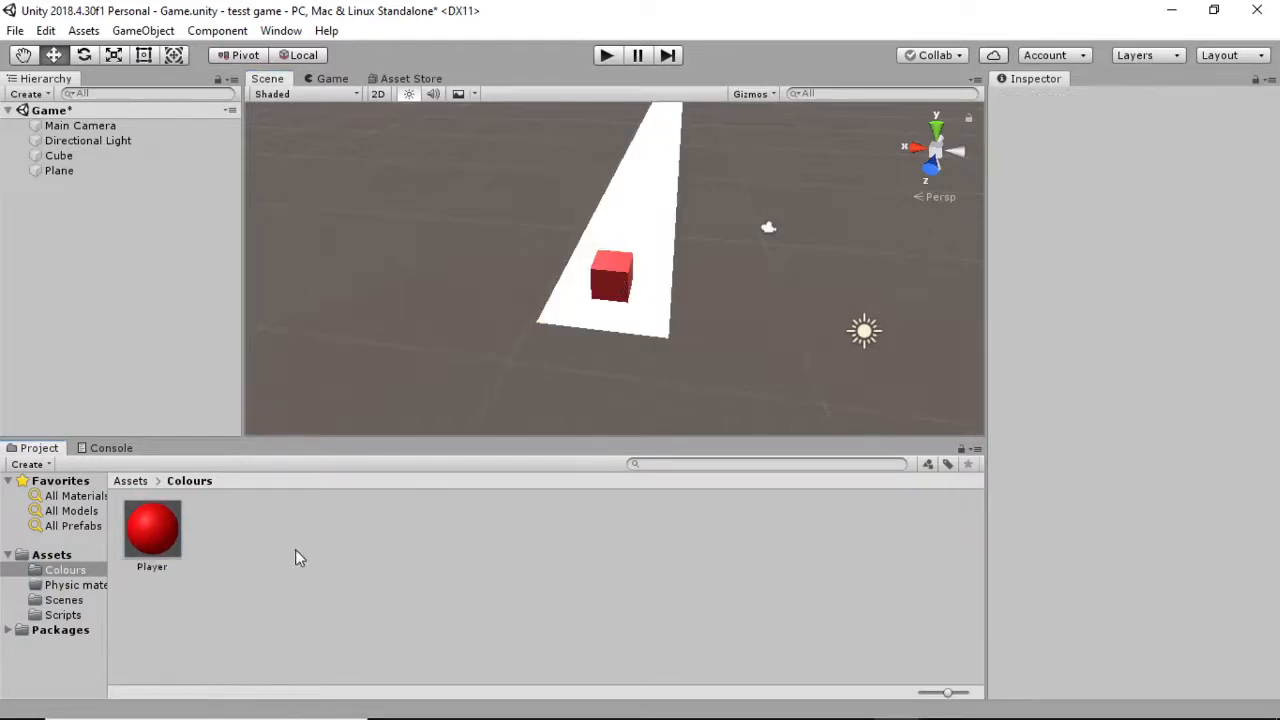
Reopen the Player material's albedo colour and pick the same pure red again.
{"action": "right_click", "coordinate": [283, 532]}
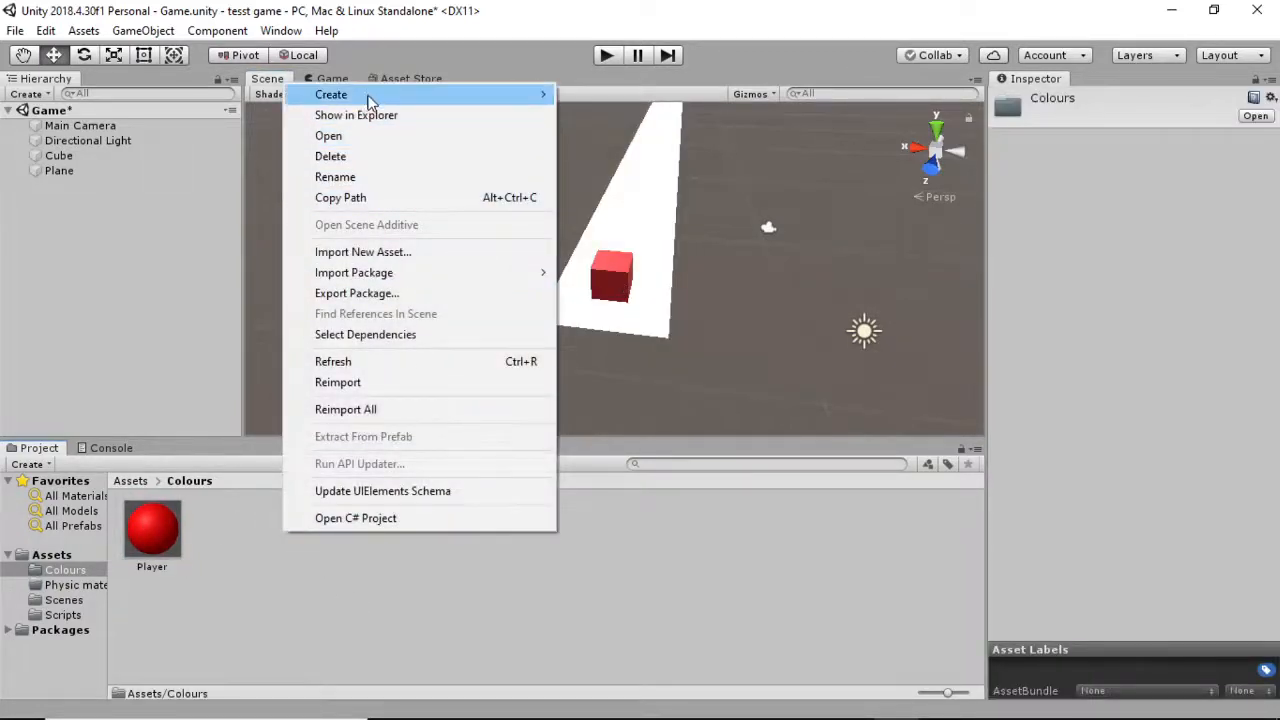
{"action": "left_click", "coordinate": [180, 540]}
{"action": "left_click", "coordinate": [180, 540]}
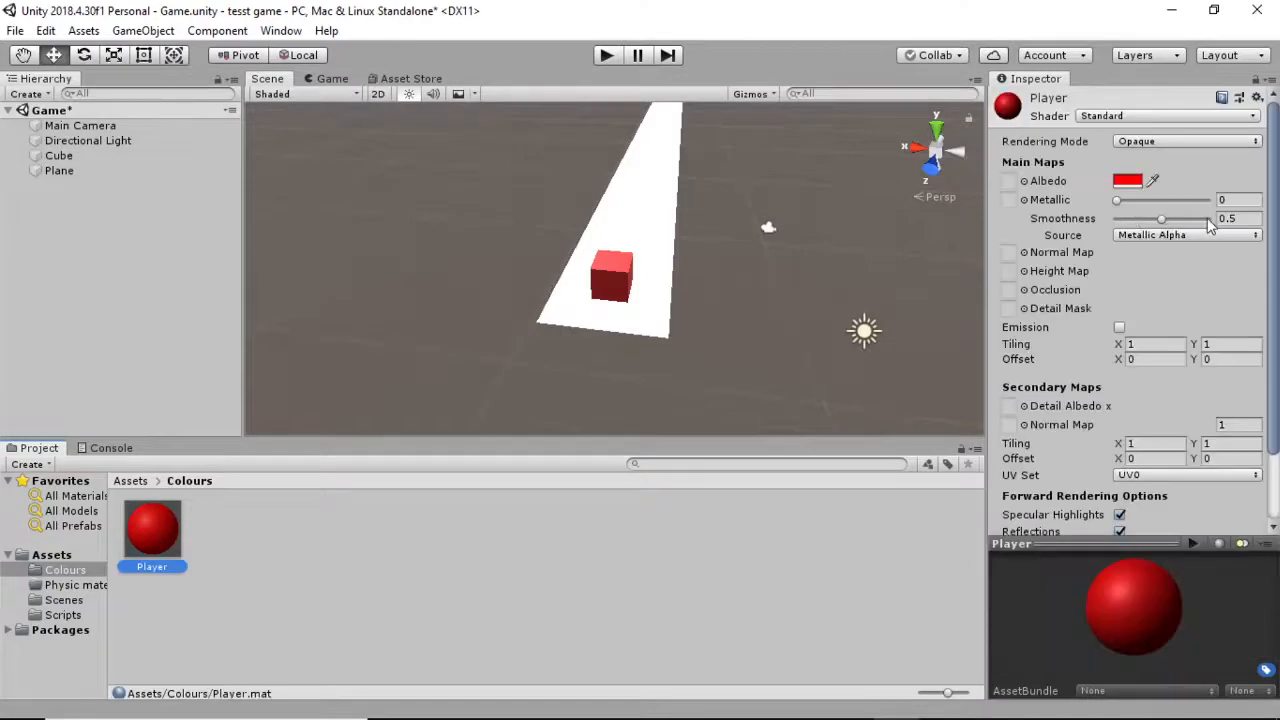
{"action": "left_click", "coordinate": [1128, 184]}
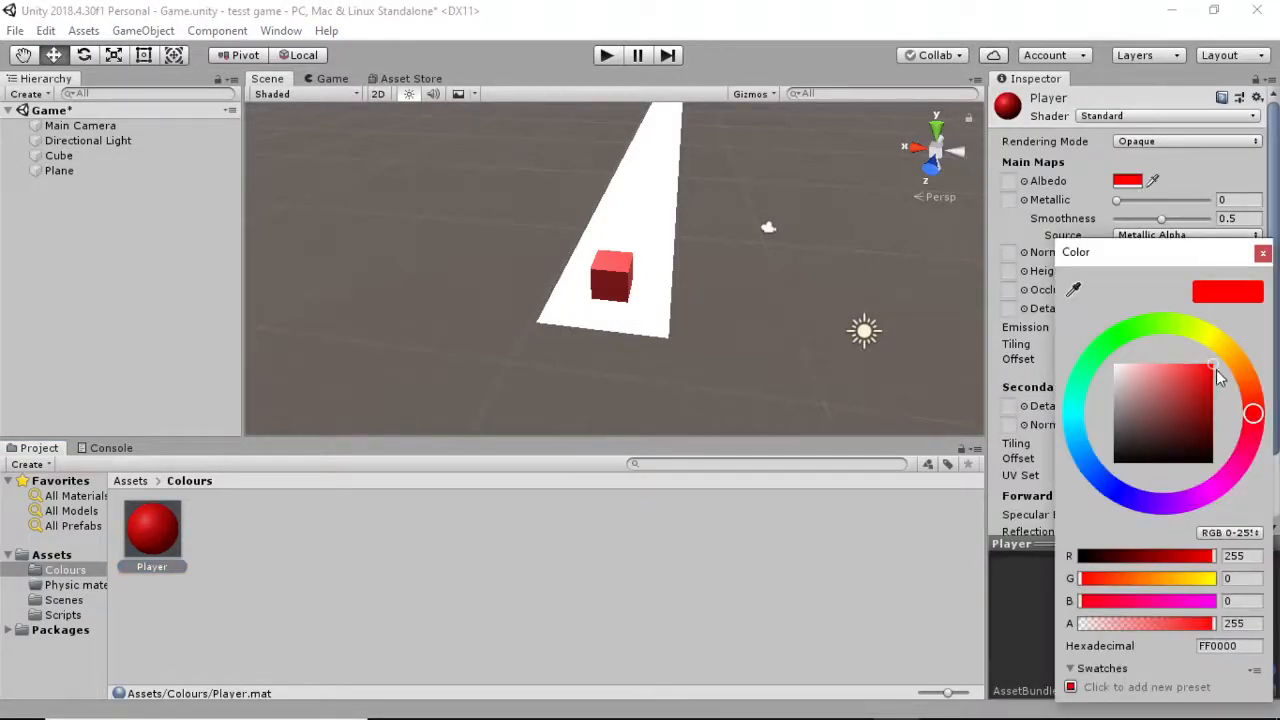
{"action": "mouse_move", "coordinate": [1130, 447]}
{"action": "left_mouse_down"}
{"action": "mouse_move", "coordinate": [1123, 423]}
{"action": "mouse_move", "coordinate": [1151, 431]}
{"action": "mouse_move", "coordinate": [1212, 365]}
{"action": "left_mouse_up"}
{"action": "left_click", "coordinate": [1263, 252]}
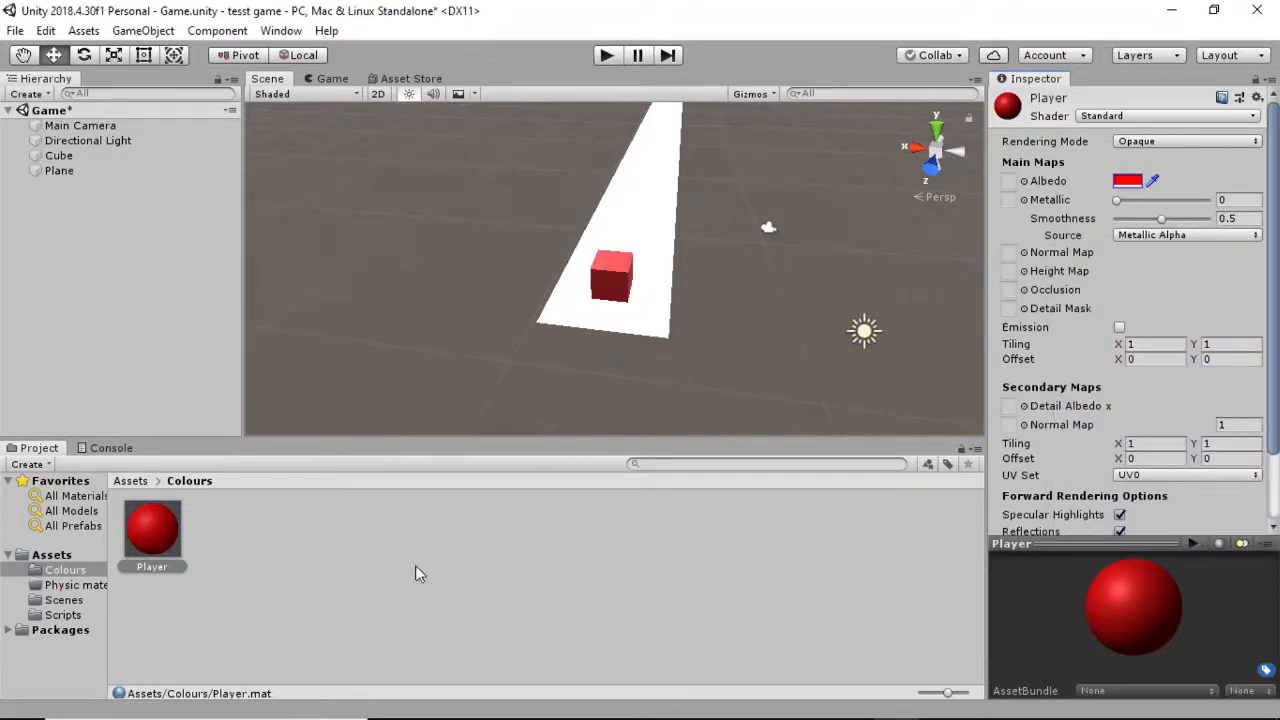
Create a second material named Ground' in the Colours folder.
{"action": "right_click", "coordinate": [341, 578]}
{"action": "mouse_move", "coordinate": [557, 140]}
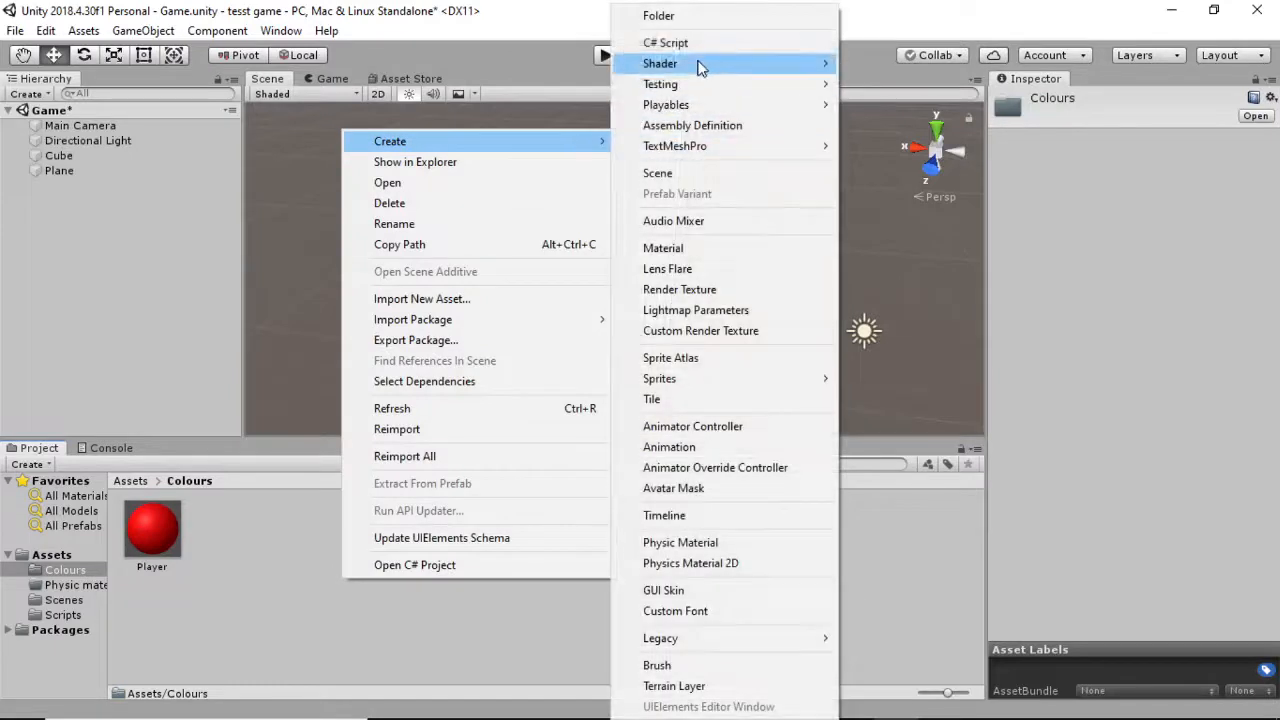
{"action": "left_click", "coordinate": [724, 249]}
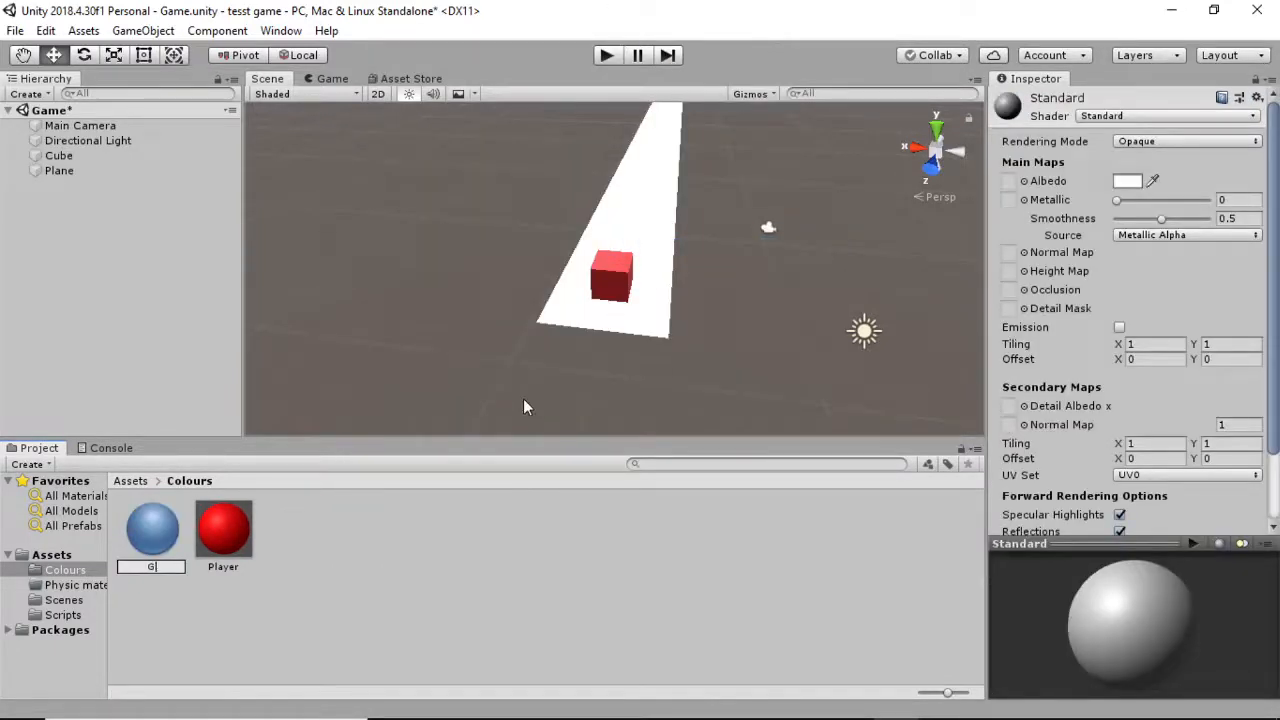
{"action": "type", "text": "Ground'"}
{"action": "key", "text": "Return"}
Try to colour the Ground' material green by shifting only the hue of its albedo colour.
{"action": "left_click", "coordinate": [1127, 181]}
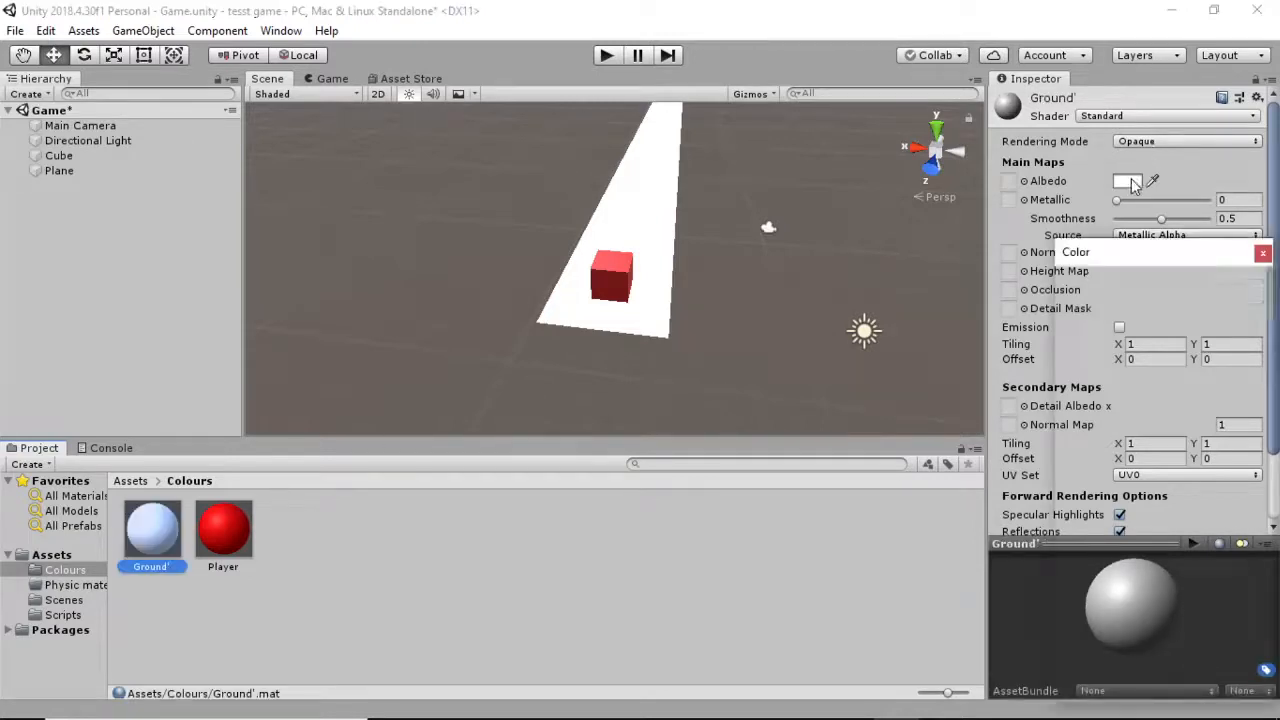
{"action": "mouse_move", "coordinate": [1145, 343]}
{"action": "left_mouse_down"}
{"action": "mouse_move", "coordinate": [1086, 366]}
{"action": "mouse_move", "coordinate": [1086, 451]}
{"action": "mouse_move", "coordinate": [1245, 375]}
{"action": "mouse_move", "coordinate": [1148, 502]}
{"action": "left_mouse_up"}
{"action": "mouse_move", "coordinate": [1108, 658]}
{"action": "left_mouse_down"}
{"action": "mouse_move", "coordinate": [1080, 470]}
{"action": "mouse_move", "coordinate": [1133, 320]}
{"action": "left_mouse_up"}
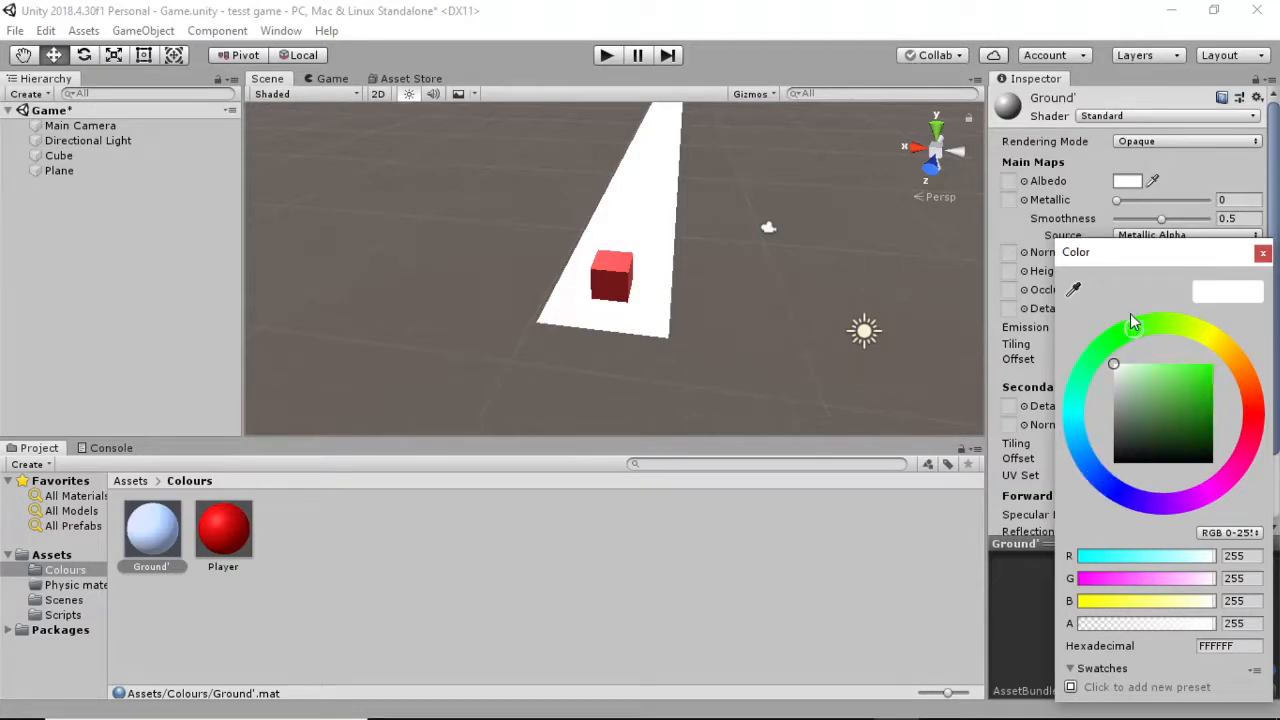
{"action": "left_click", "coordinate": [1263, 253]}
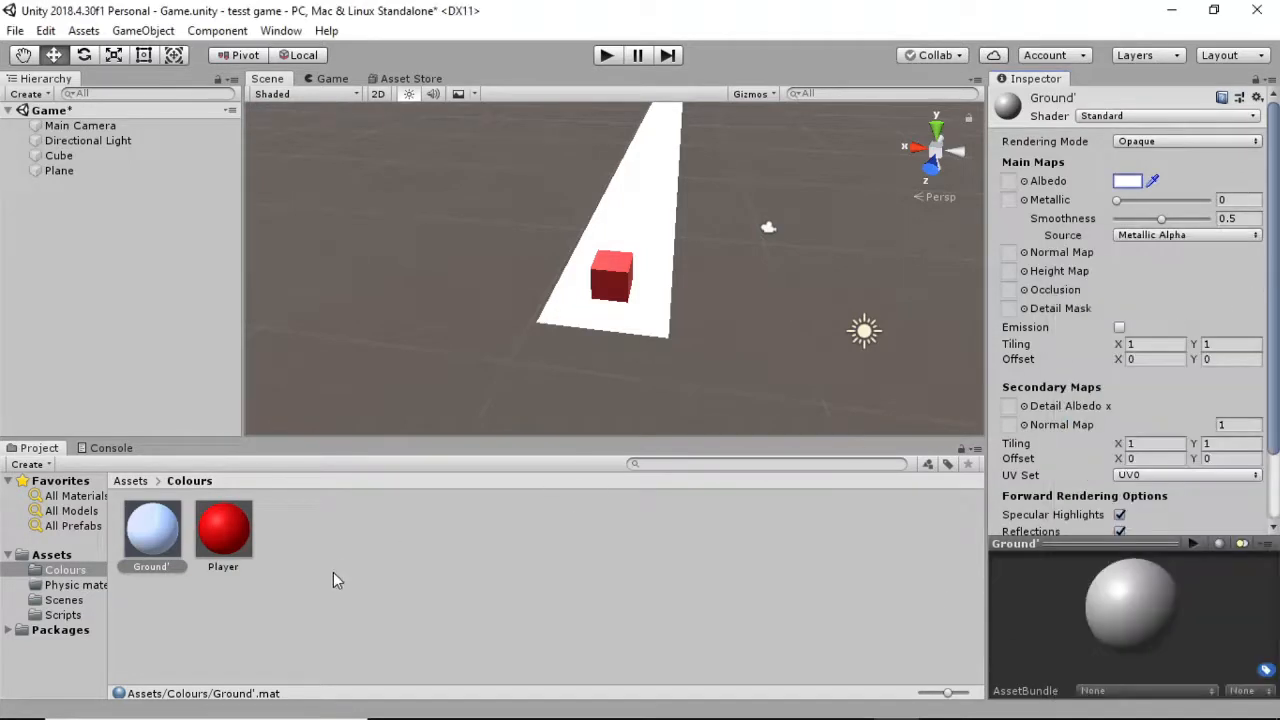
Set the Ground' material's albedo to a fully saturated bright green.
{"action": "left_click", "coordinate": [1127, 181]}
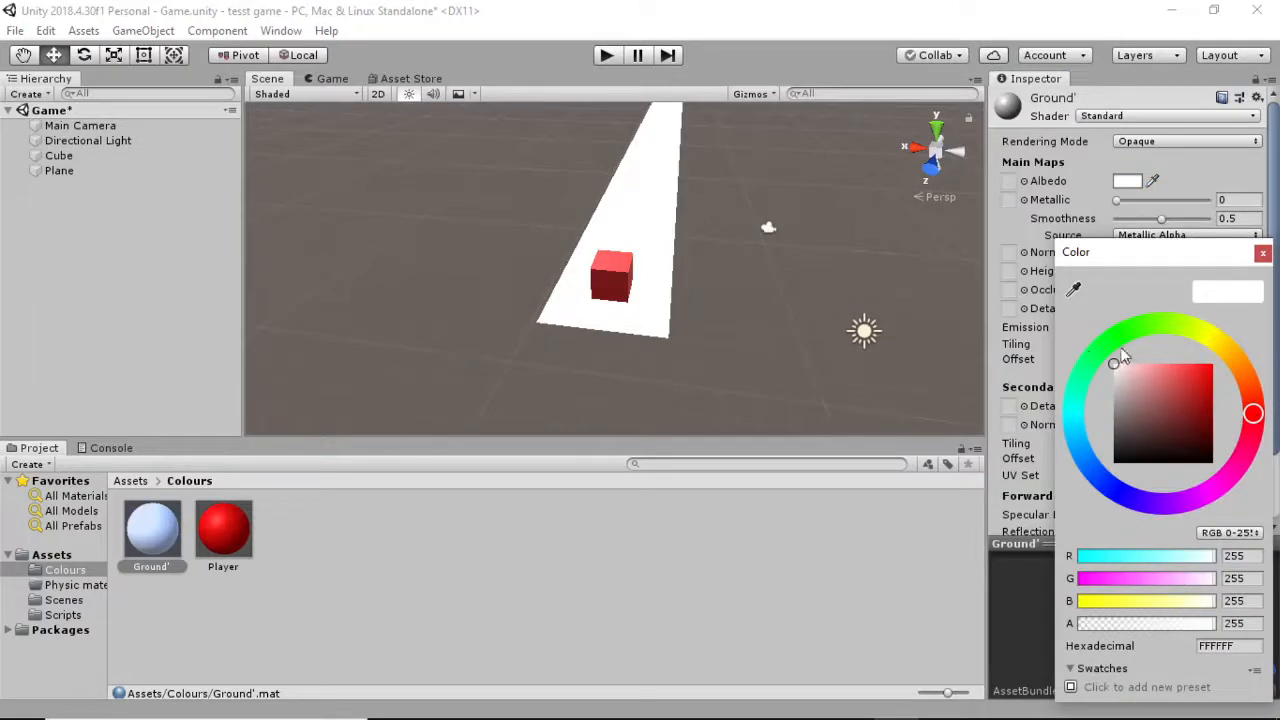
{"action": "left_click", "coordinate": [1113, 334]}
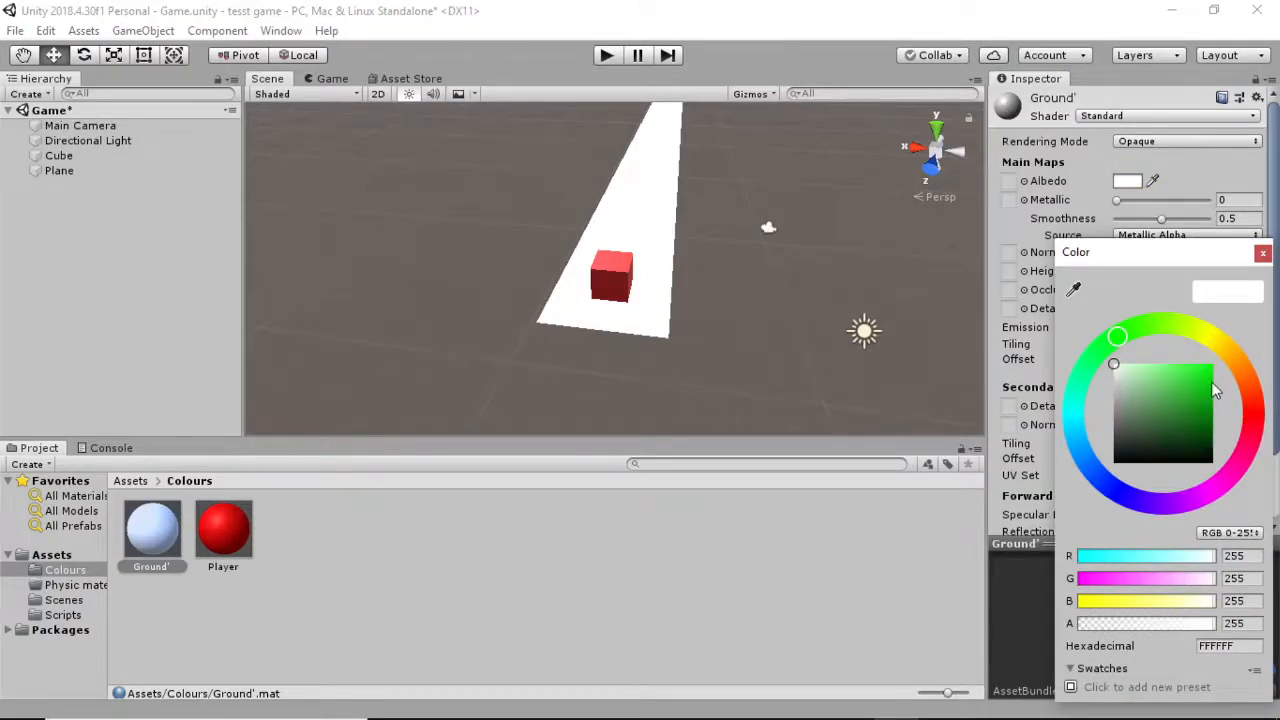
{"action": "left_click_drag", "start_coordinate": [1213, 390], "coordinate": [1252, 308]}
{"action": "left_click", "coordinate": [1263, 253]}
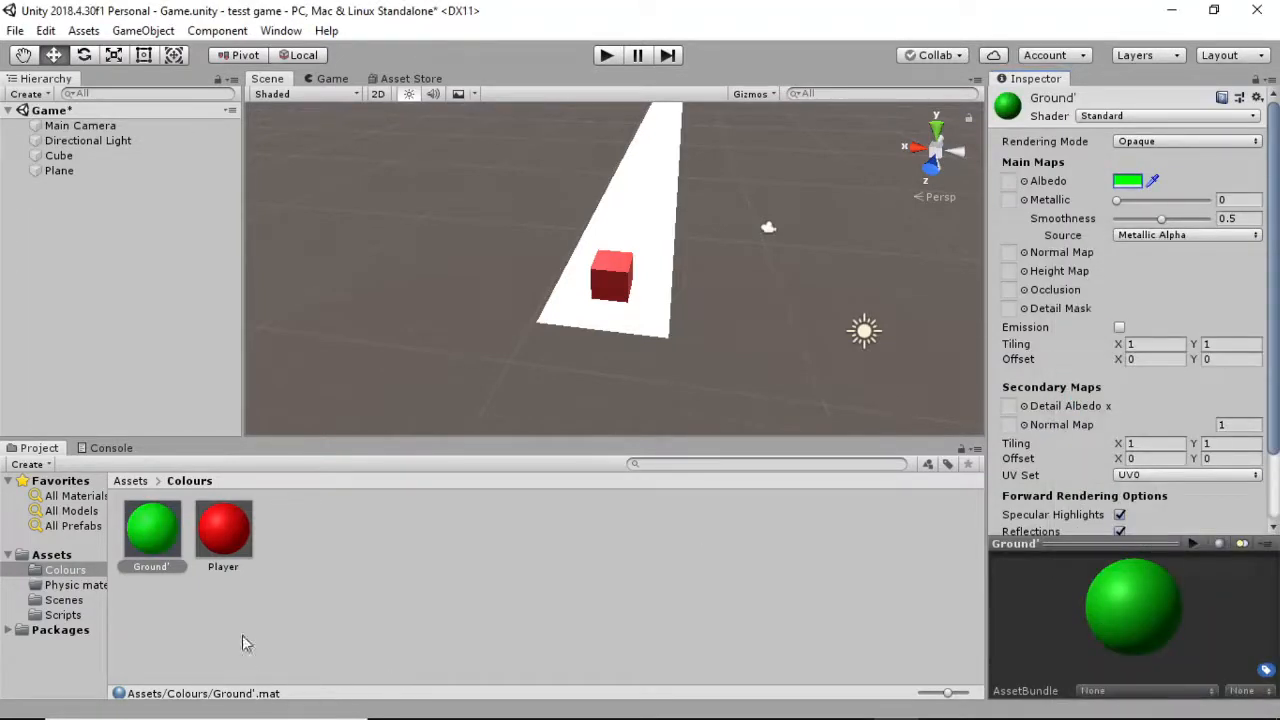
Apply the Ground' material to the long plane and save the scene.
{"action": "left_click_drag", "start_coordinate": [168, 540], "coordinate": [624, 241]}
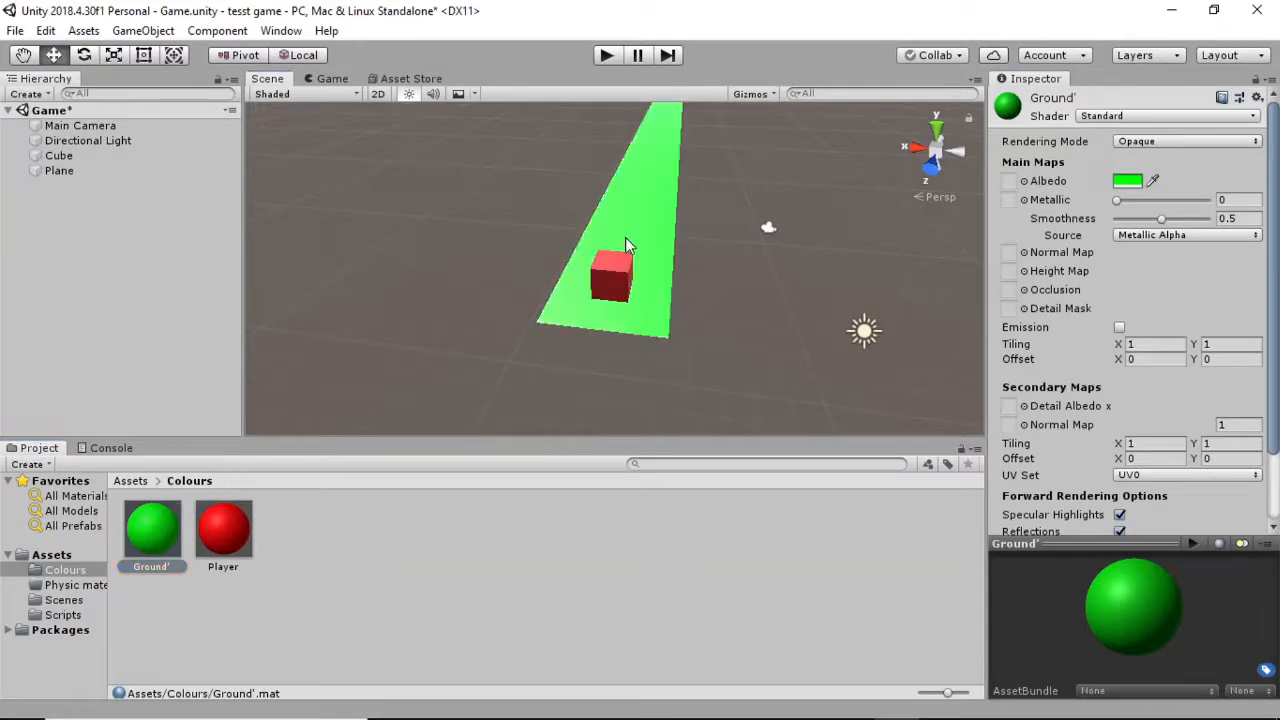
{"action": "key", "text": "ctrl+s"}
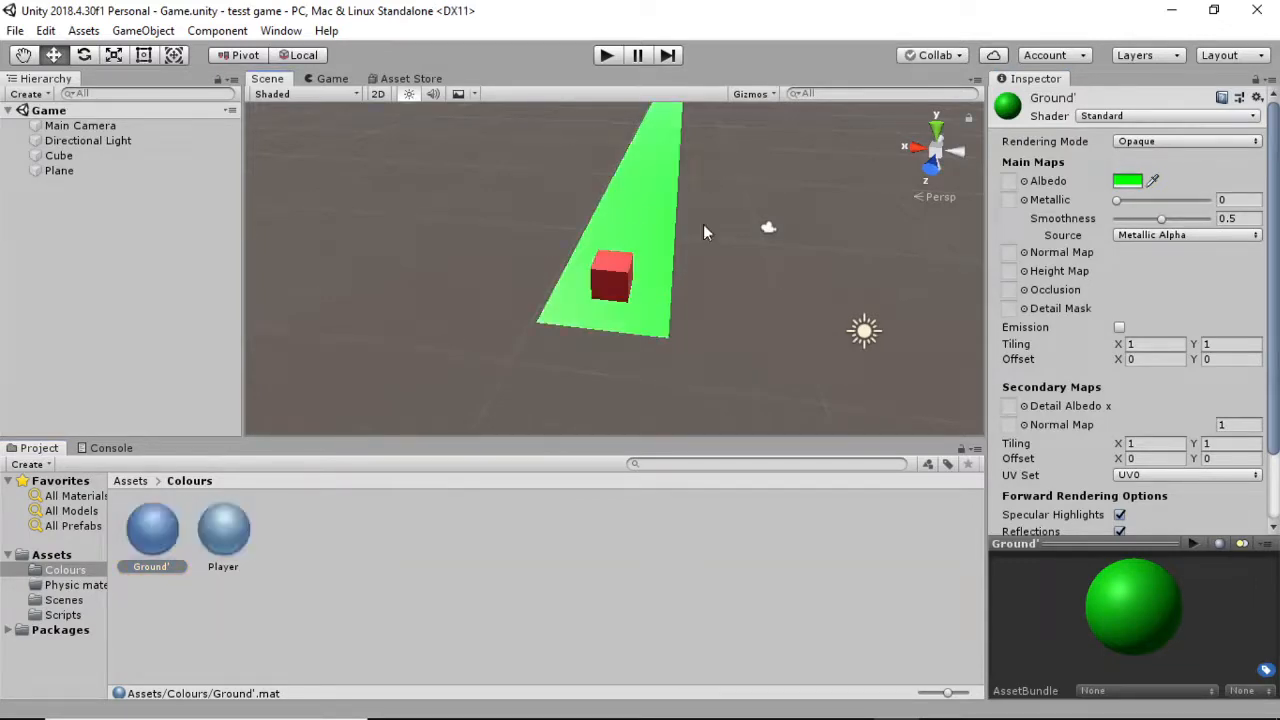
Run the game briefly to check the camera's view of the cube and plane, and stop it.
{"action": "left_click_drag", "start_coordinate": [703, 224], "coordinate": [761, 375], "text": "alt"}
{"action": "left_click", "coordinate": [97, 167]}
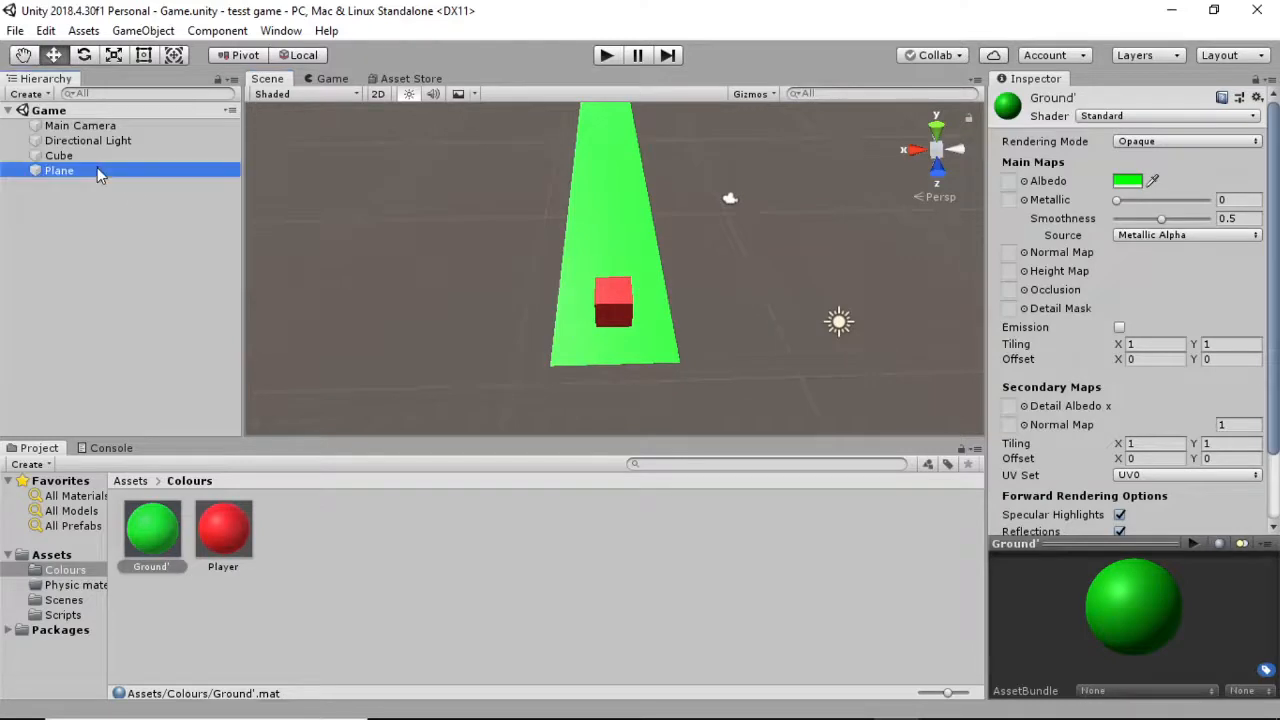
{"action": "left_click", "coordinate": [628, 290]}
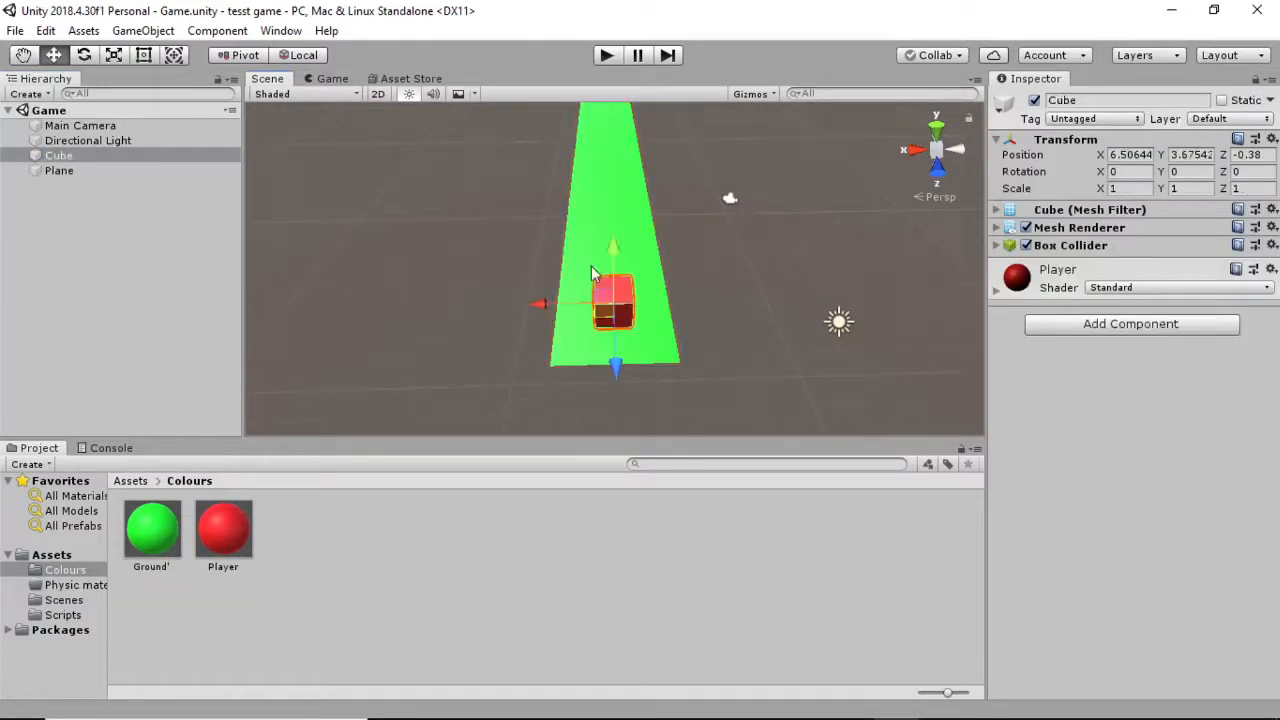
{"action": "left_click", "coordinate": [608, 55]}
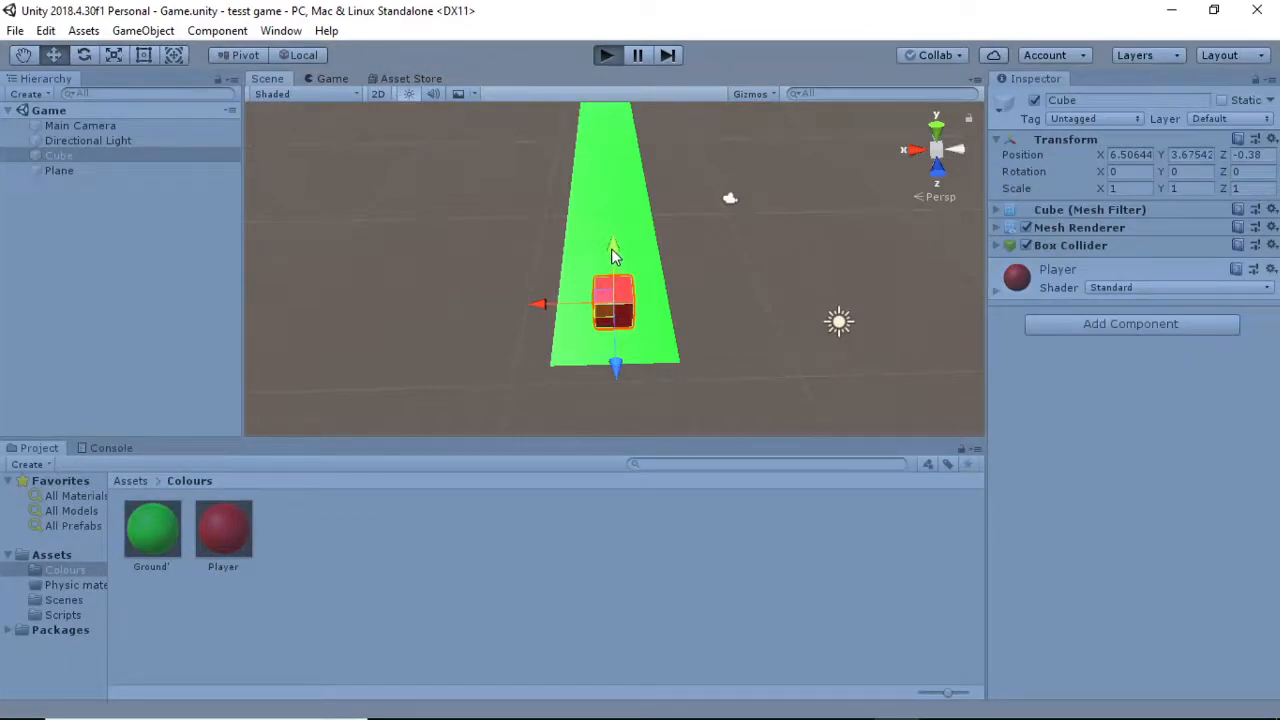
{"action": "left_click", "coordinate": [607, 55]}
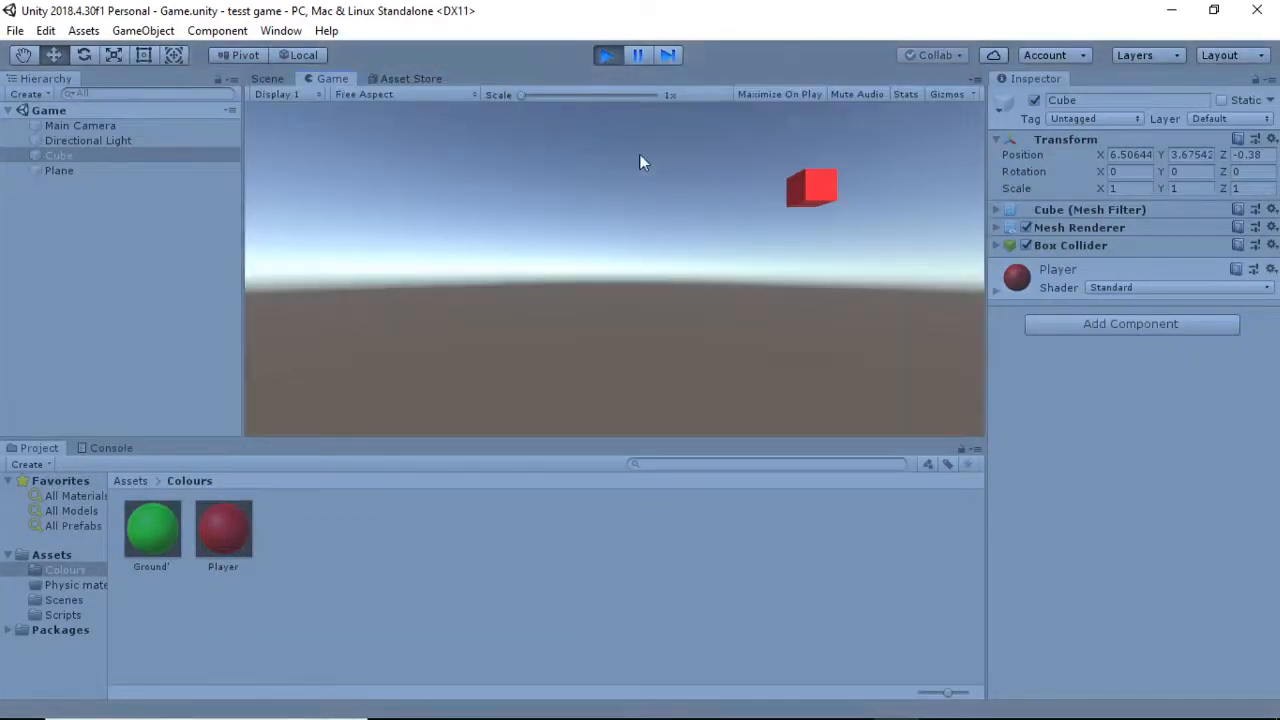
{"action": "left_click", "coordinate": [613, 61]}
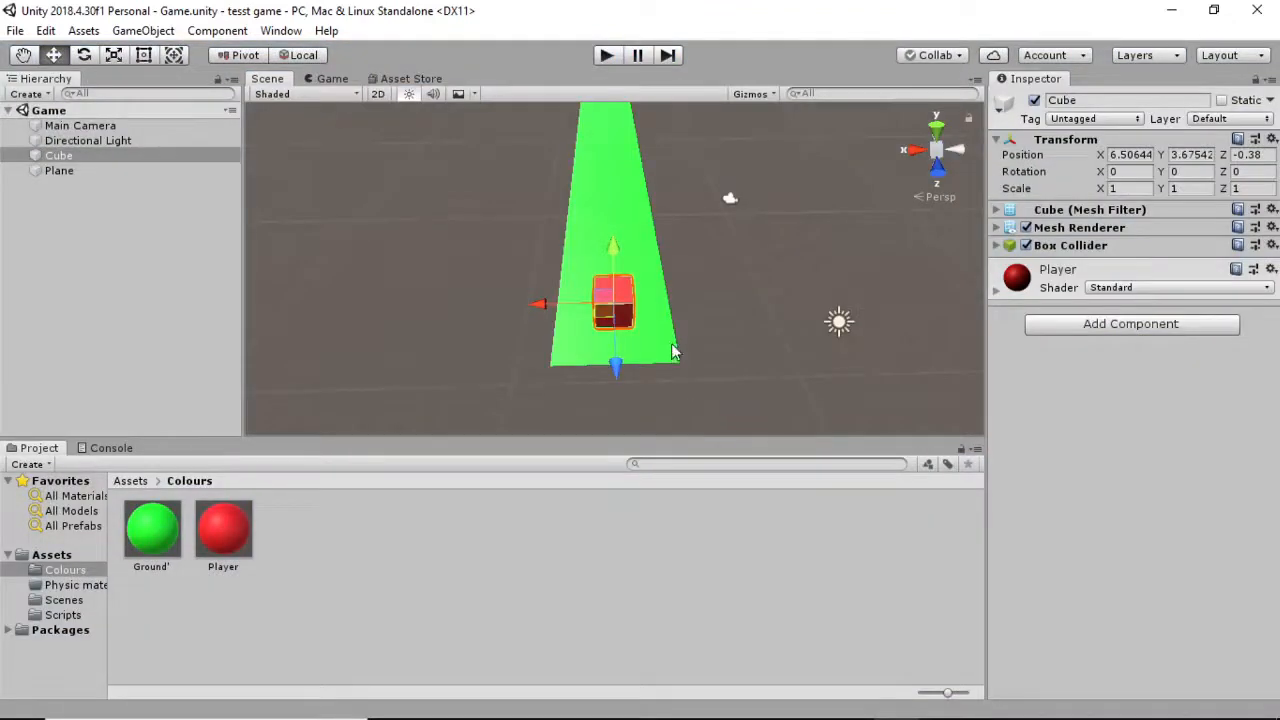
Move the Main Camera to about X 6.44, Y 3.84, Z 1.03, directly behind the cube at the plane's near end.
{"action": "left_click", "coordinate": [167, 125]}
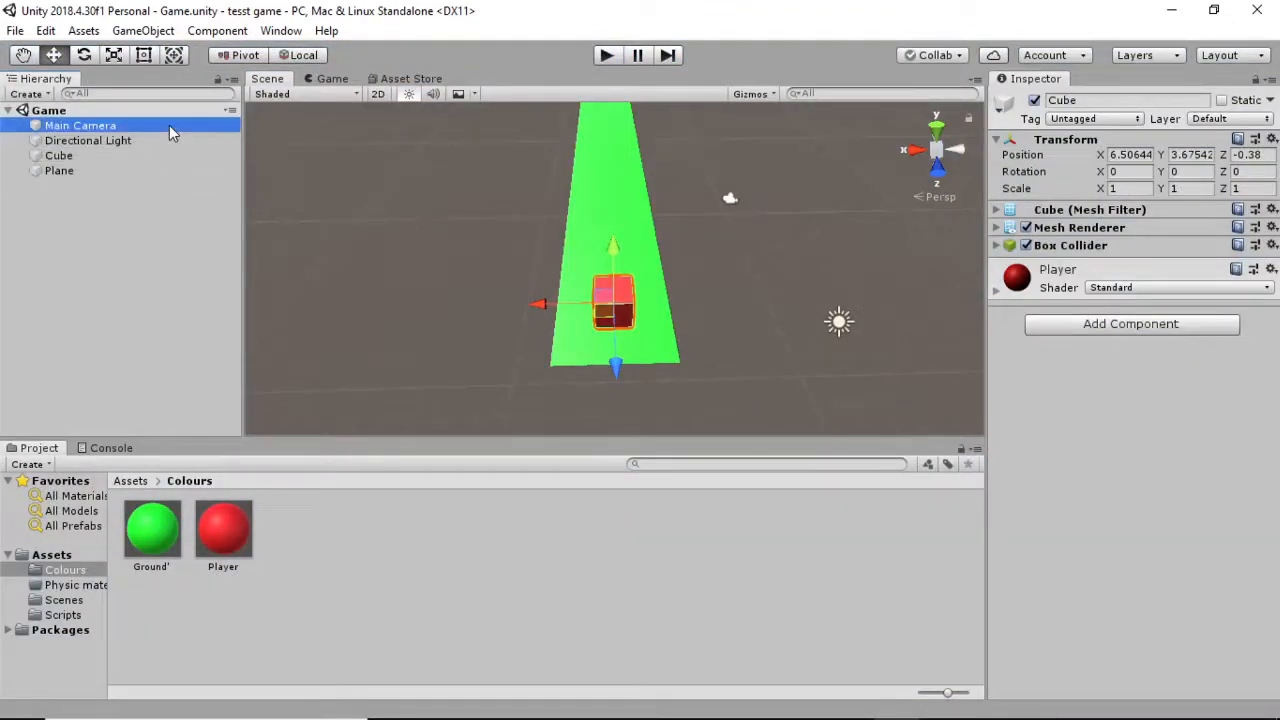
{"action": "left_click_drag", "start_coordinate": [749, 246], "coordinate": [547, 374]}
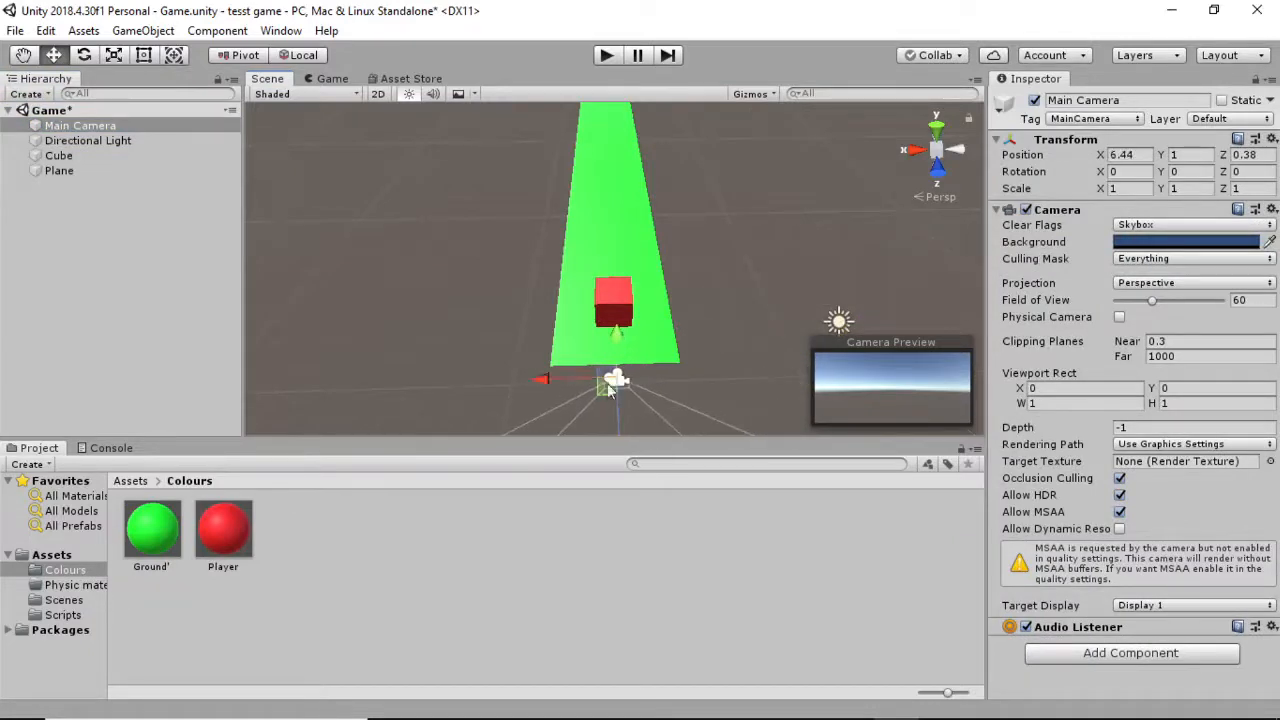
{"action": "left_click_drag", "start_coordinate": [617, 420], "coordinate": [615, 334]}
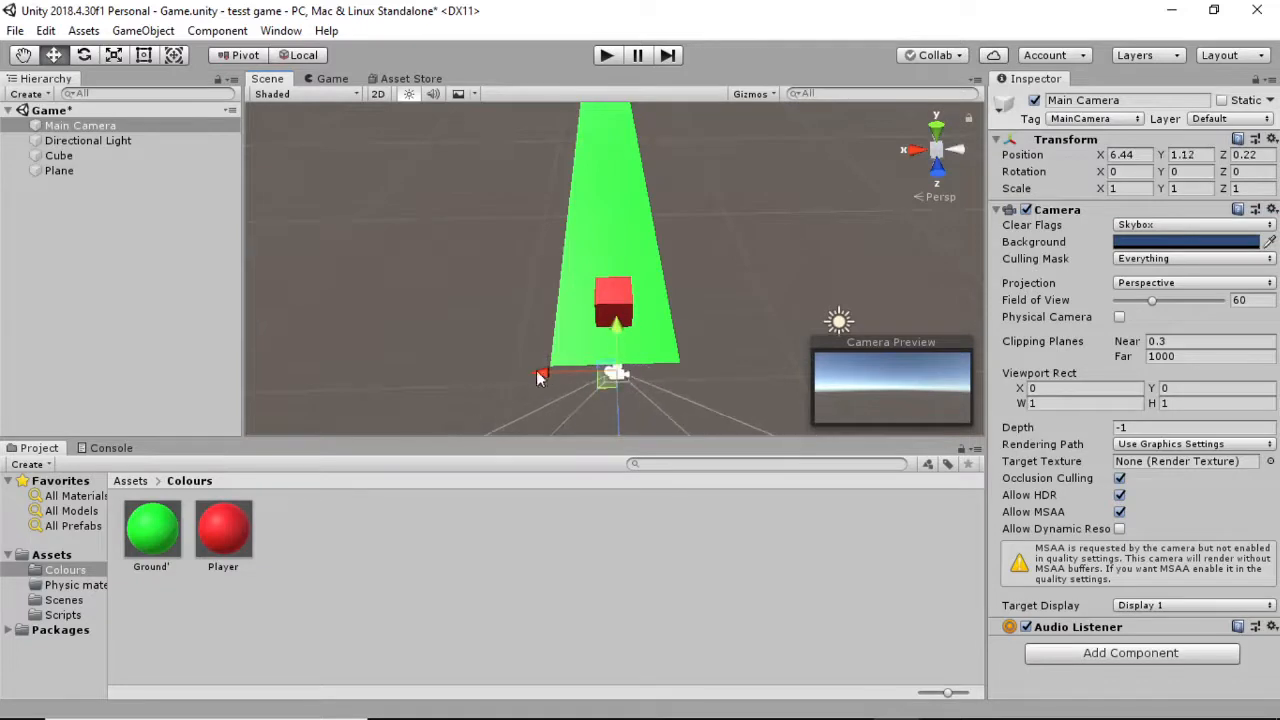
{"action": "left_click_drag", "start_coordinate": [536, 370], "coordinate": [764, 226], "text": "alt"}
{"action": "left_click_drag", "start_coordinate": [584, 250], "coordinate": [680, 237]}
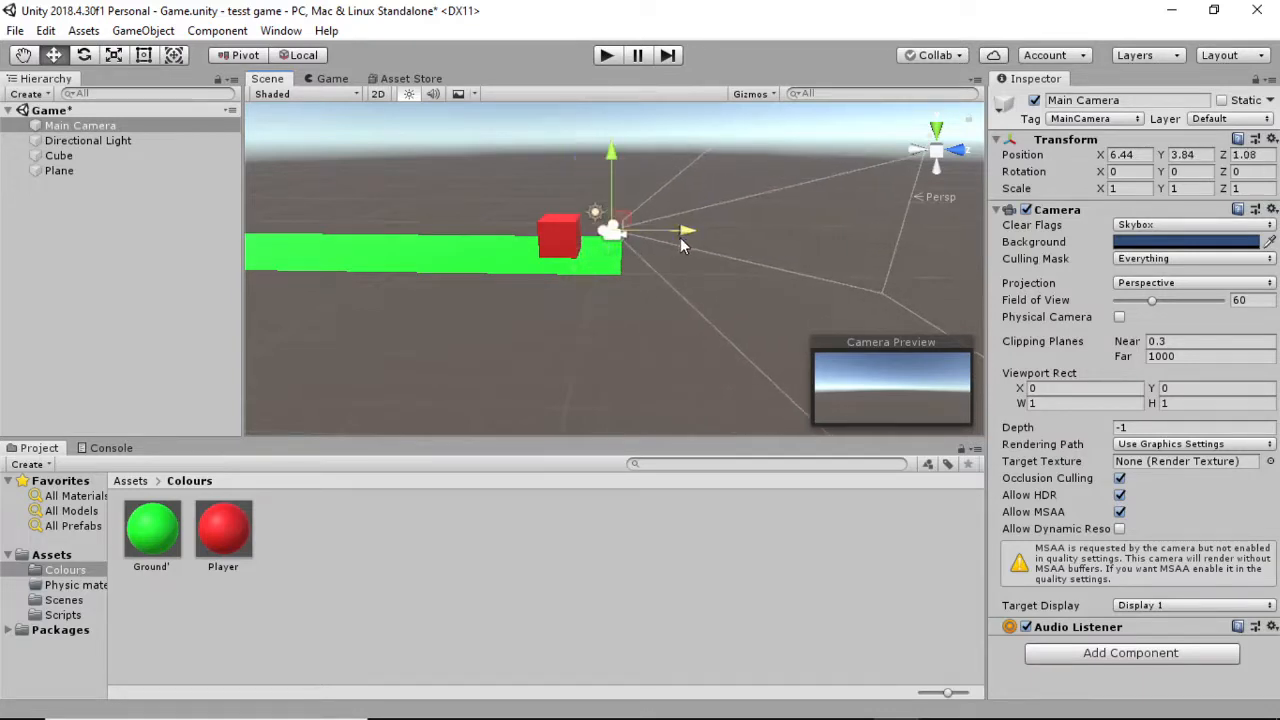
Rotate the Main Camera about Y to about 203.28 and move it back and up to about X 7.26, Y 4.69, Z 2.94.
{"action": "left_click", "coordinate": [84, 55]}
{"action": "left_click_drag", "start_coordinate": [648, 253], "coordinate": [95, 221]}
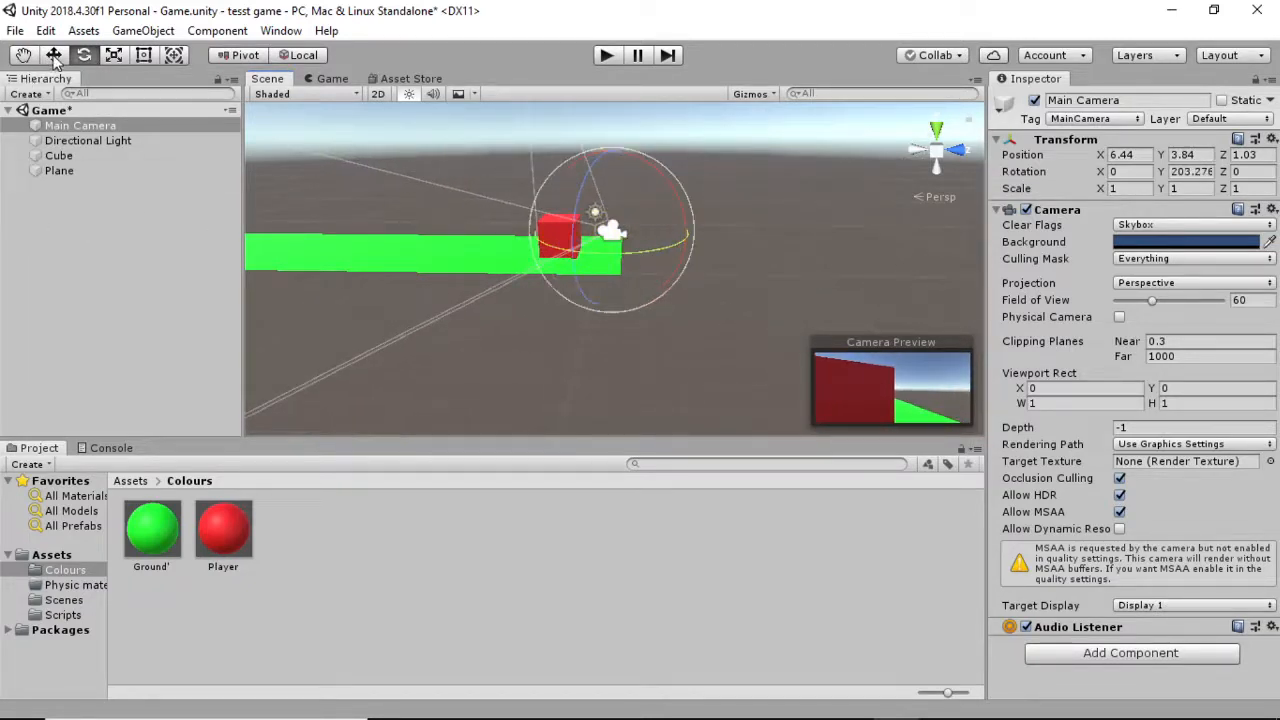
{"action": "left_click", "coordinate": [53, 55]}
{"action": "left_click_drag", "start_coordinate": [555, 228], "coordinate": [619, 246]}
{"action": "left_click_drag", "start_coordinate": [691, 198], "coordinate": [689, 163]}
{"action": "left_click_drag", "start_coordinate": [685, 298], "coordinate": [3, 343], "text": "alt"}
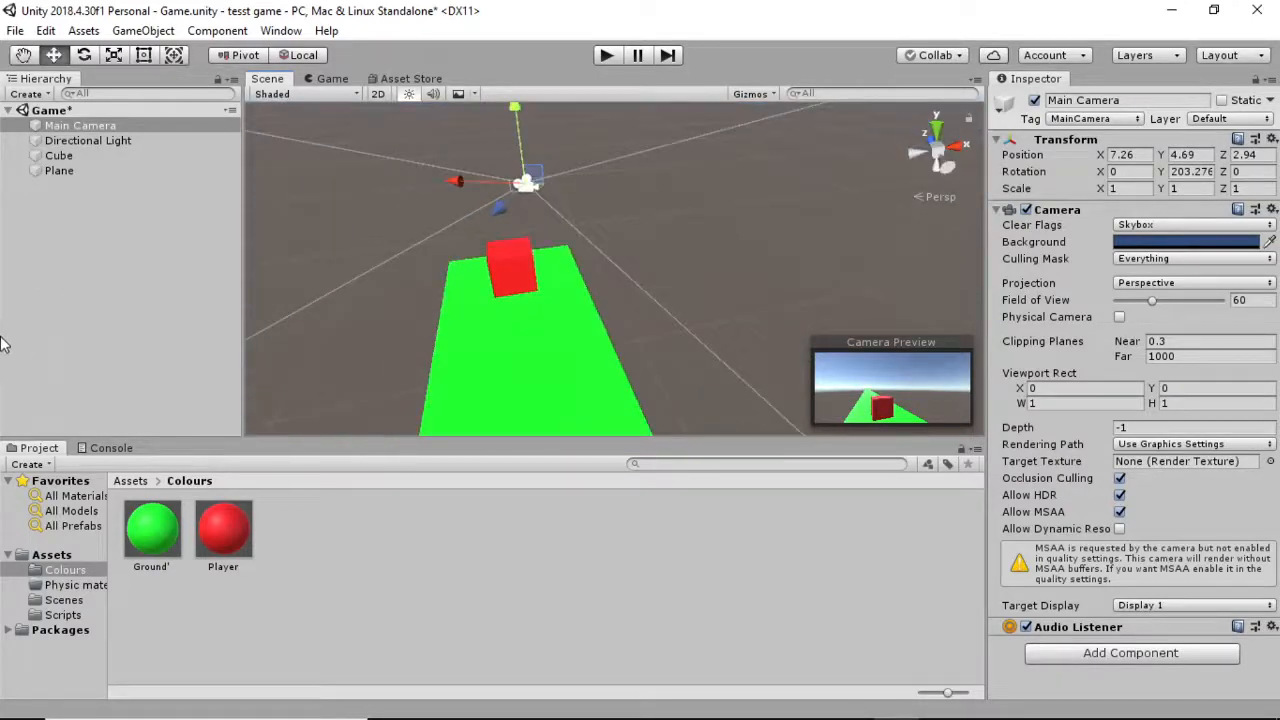
Rotate the Main Camera about Y to about 185.5 and shift it sideways to about X 6.82, Z 2.98, in line with the cube.
{"action": "left_click", "coordinate": [84, 55]}
{"action": "left_click_drag", "start_coordinate": [473, 211], "coordinate": [513, 231]}
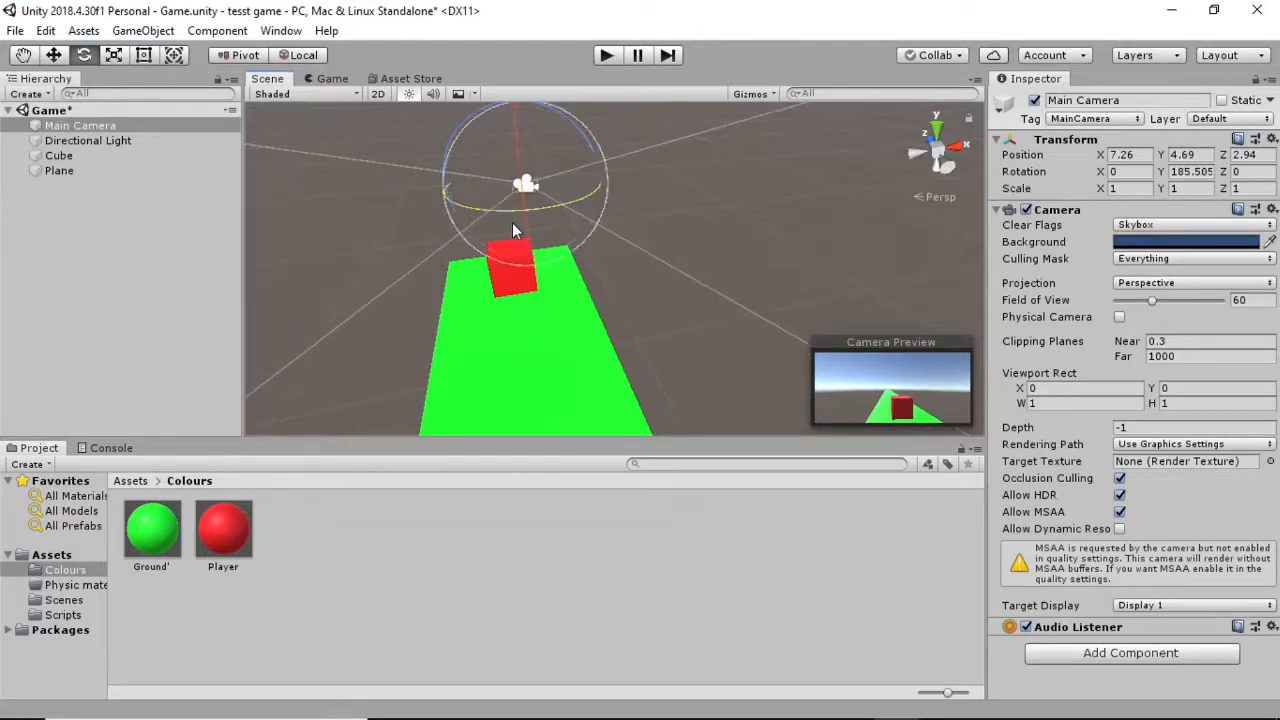
{"action": "left_click", "coordinate": [55, 54]}
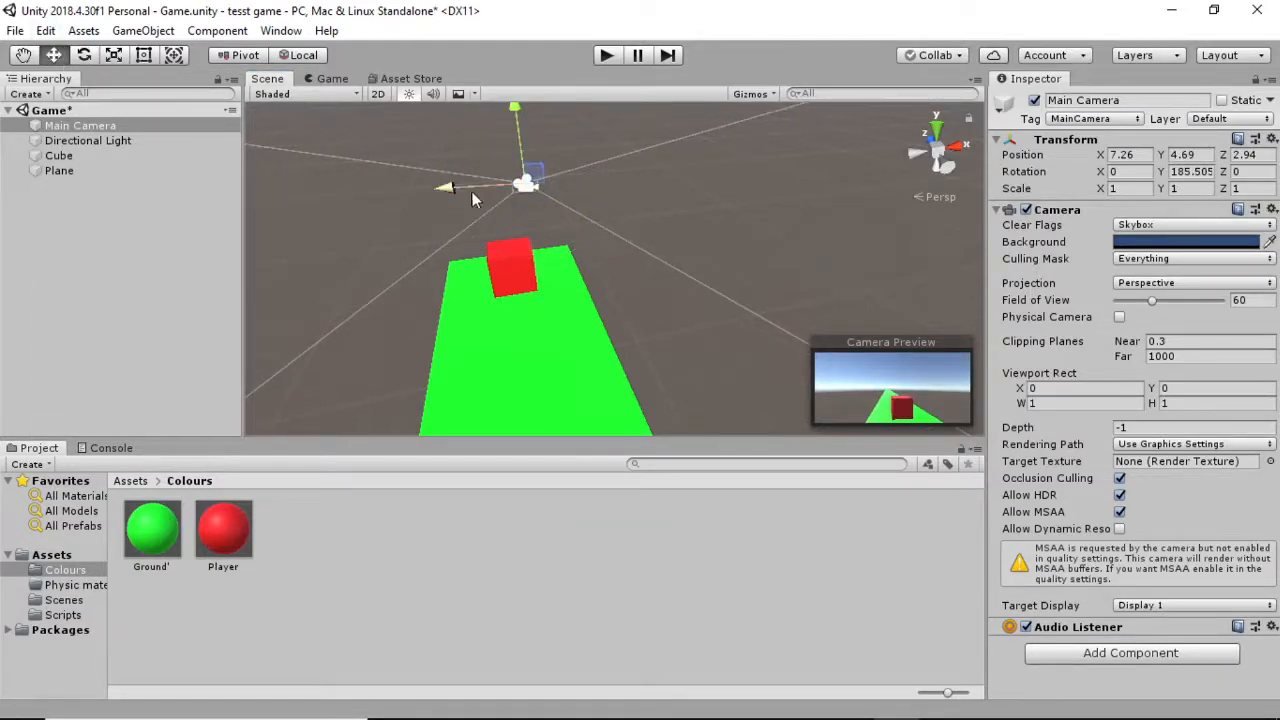
{"action": "mouse_move", "coordinate": [446, 190]}
{"action": "left_mouse_down"}
{"action": "mouse_move", "coordinate": [420, 192]}
{"action": "mouse_move", "coordinate": [436, 192]}
{"action": "left_mouse_up"}
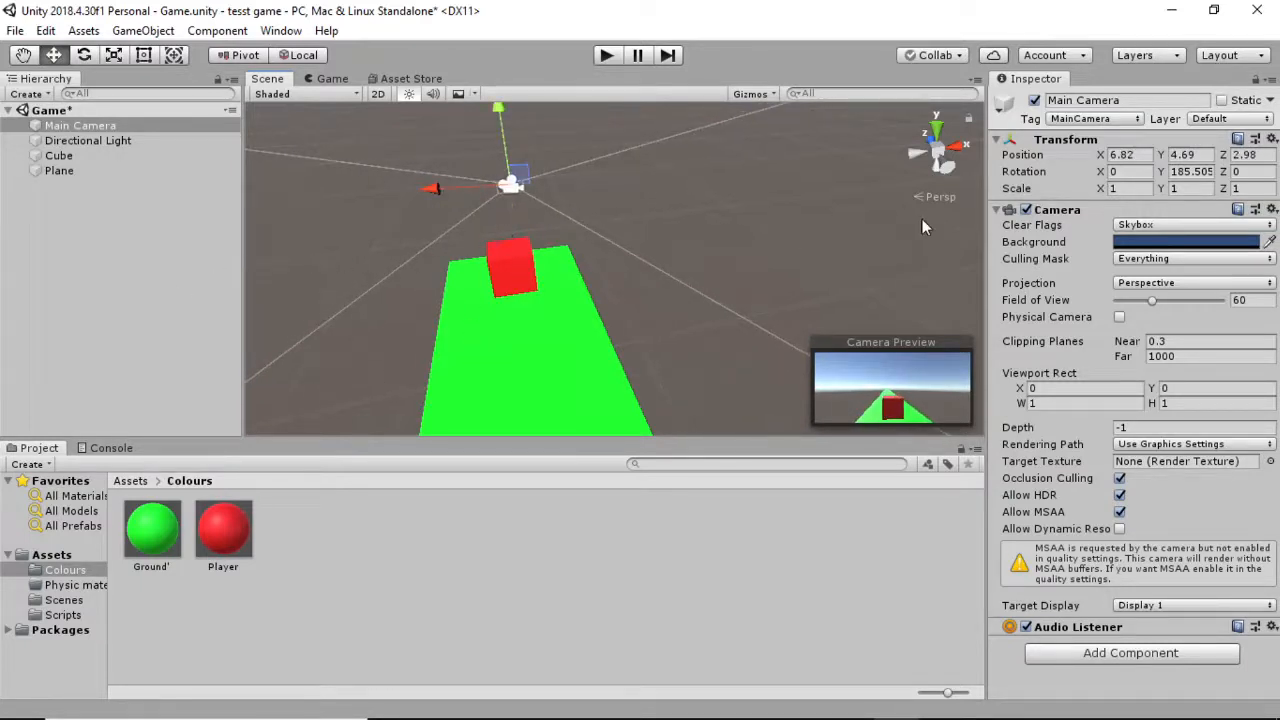
Run the game briefly to check the adjusted camera's view of the cube and plane, and stop it.
{"action": "right_click_drag", "start_coordinate": [446, 350], "coordinate": [577, 262]}
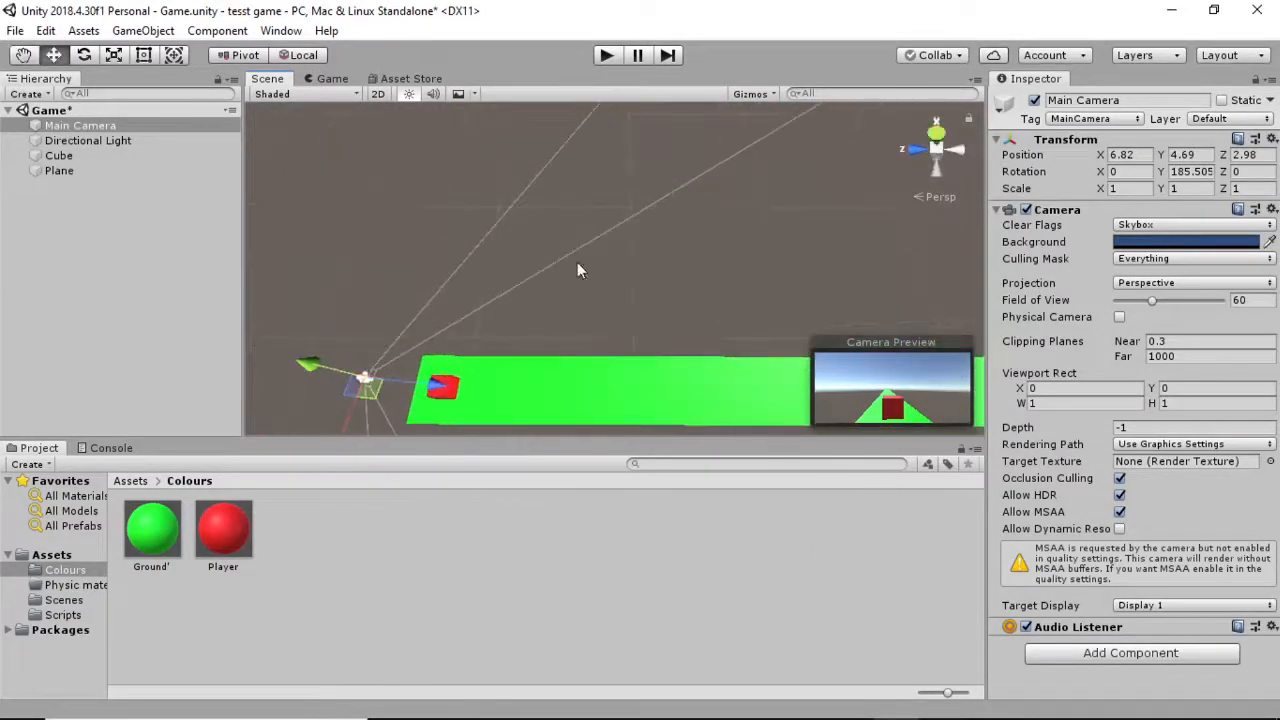
{"action": "left_click", "coordinate": [607, 56]}
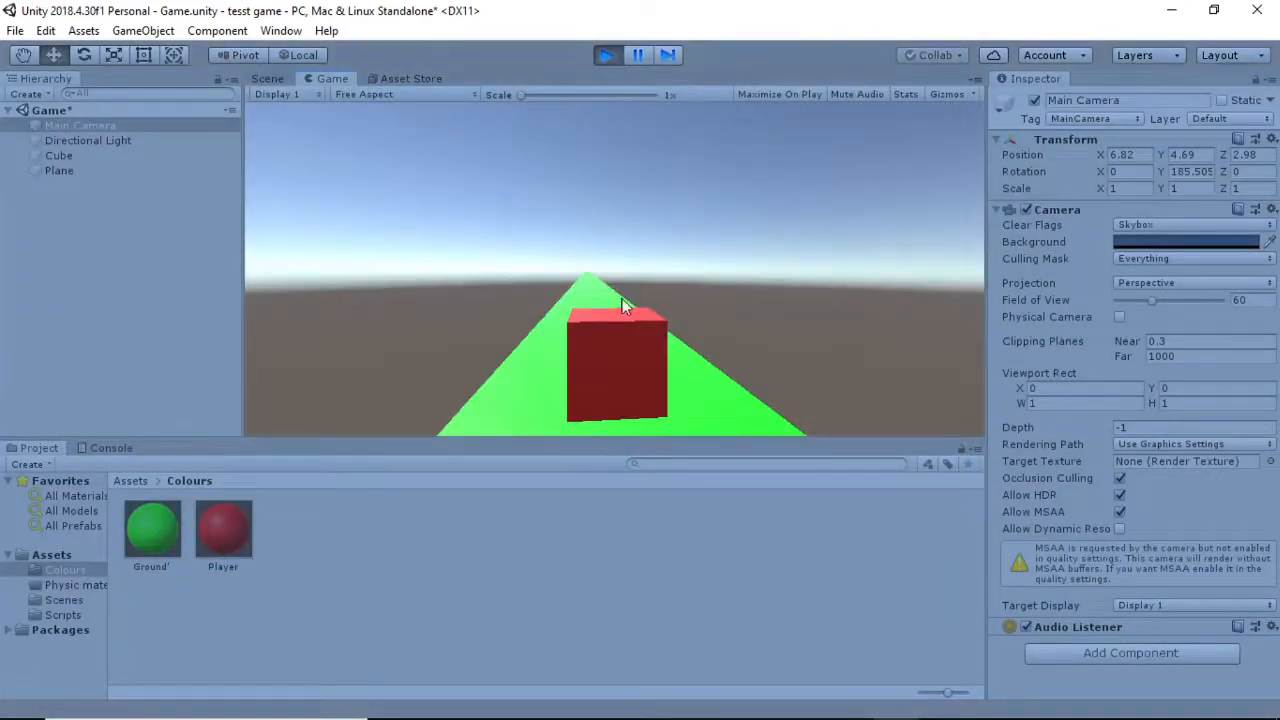
{"action": "left_click", "coordinate": [607, 57]}
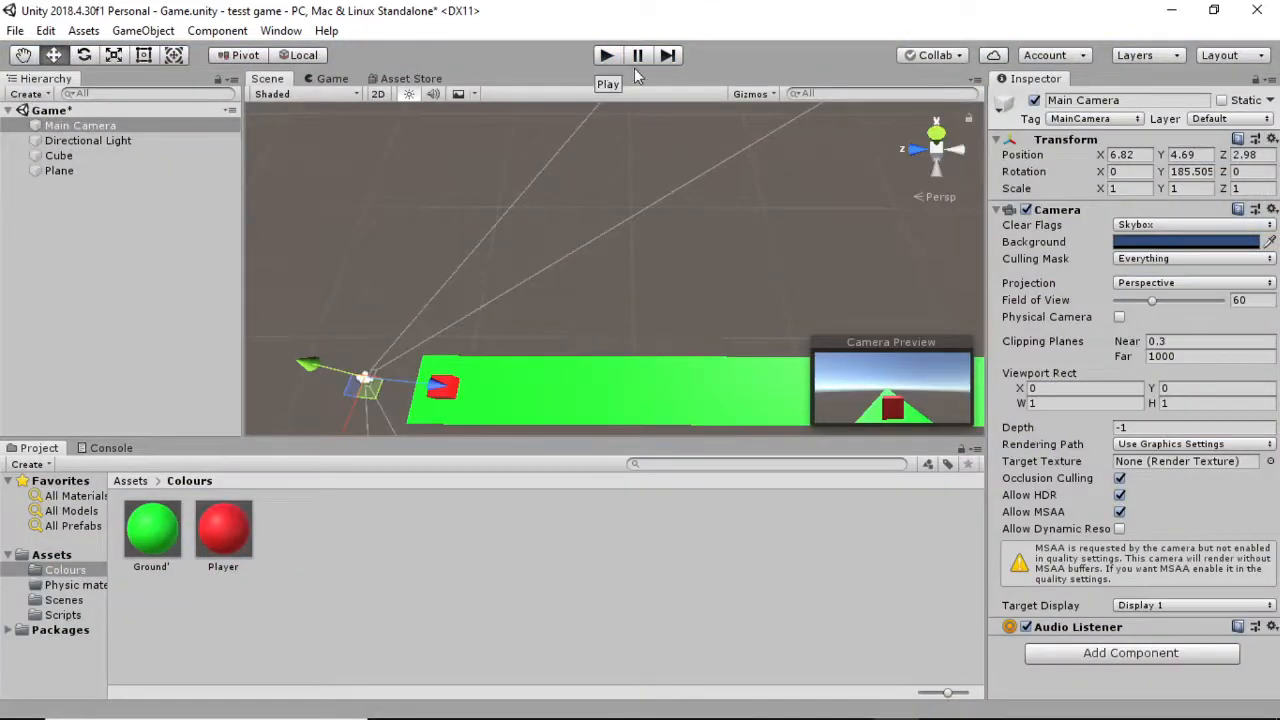
Raise the cube above the plane to about Y 13.73 and run the game briefly to test whether it falls.
{"action": "left_click_drag", "start_coordinate": [488, 264], "coordinate": [127, 286], "text": "alt"}
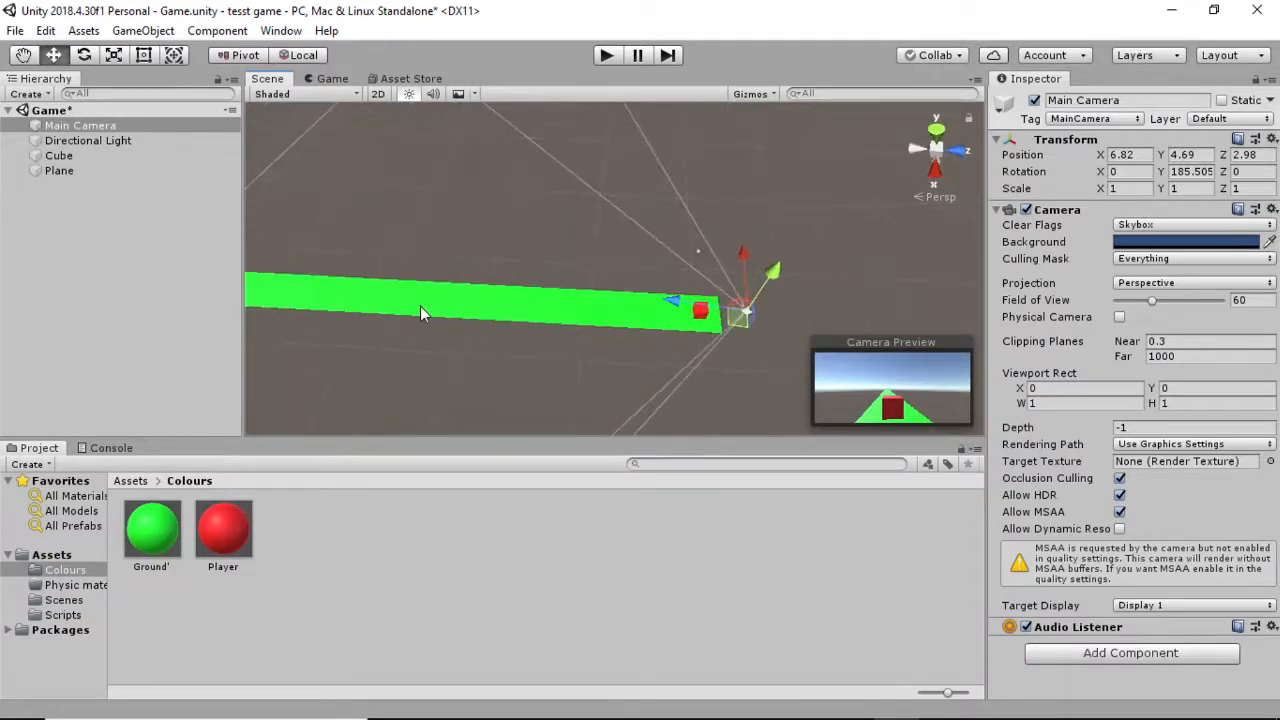
{"action": "left_click", "coordinate": [703, 313]}
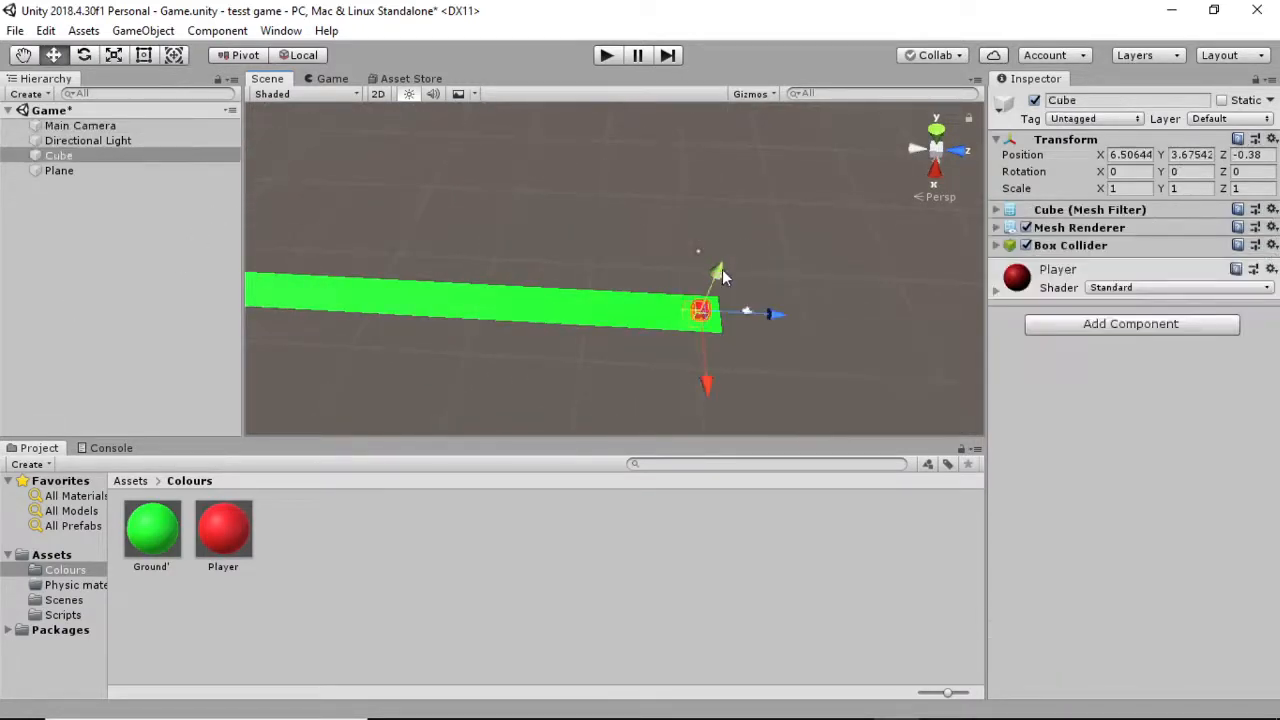
{"action": "left_click_drag", "start_coordinate": [717, 272], "coordinate": [754, 232]}
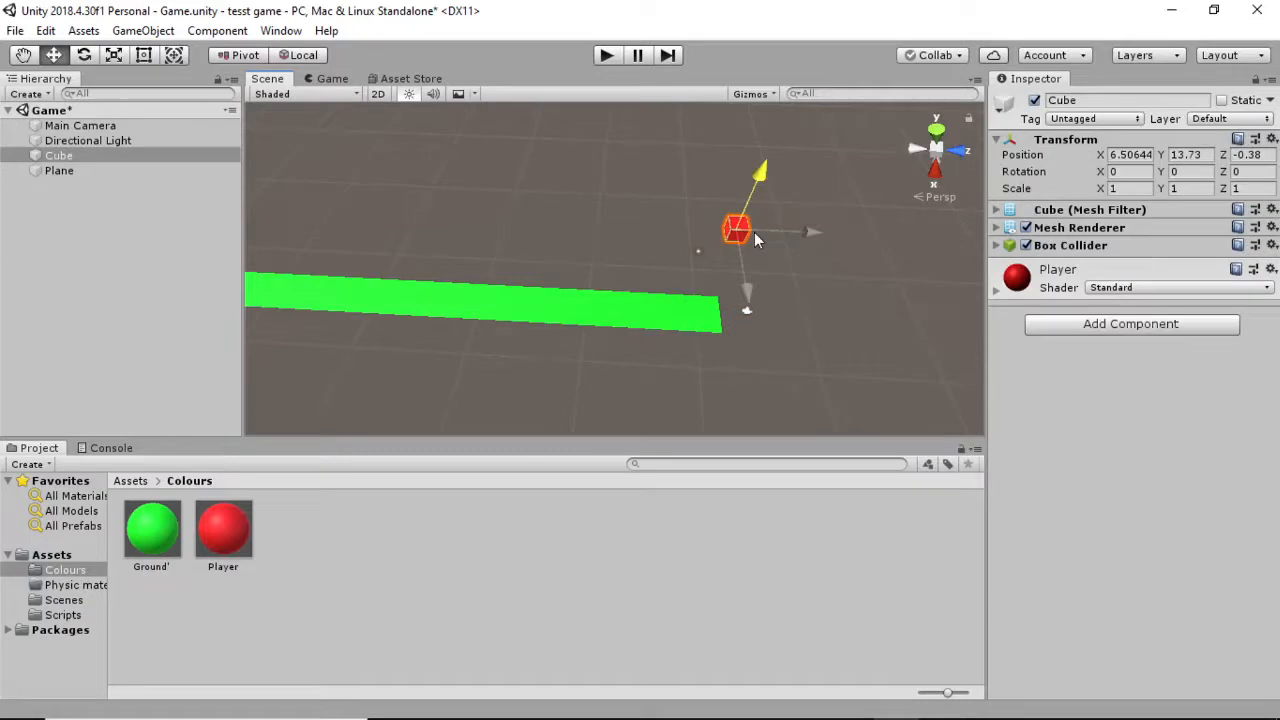
{"action": "left_click", "coordinate": [606, 55]}
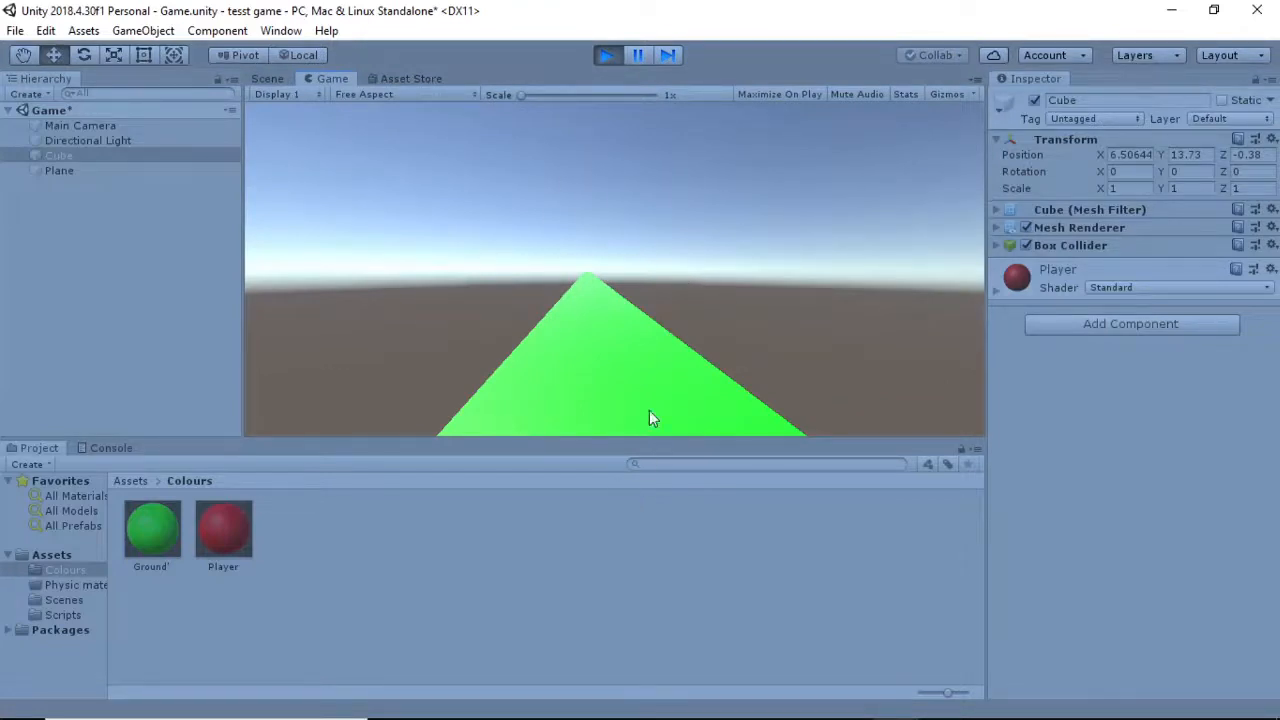
{"action": "left_click", "coordinate": [614, 54]}
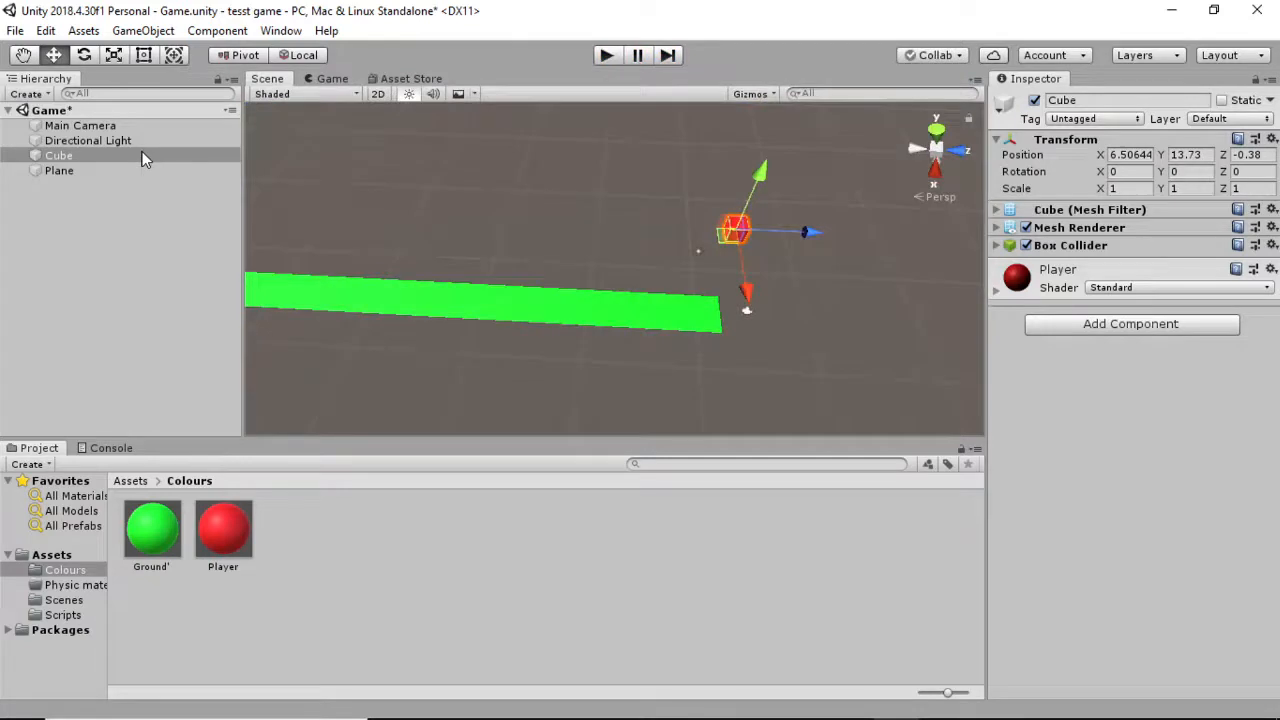
Add a Rigidbody component to the cube and run the game briefly to test gravity on it.
{"action": "left_click", "coordinate": [1108, 325]}
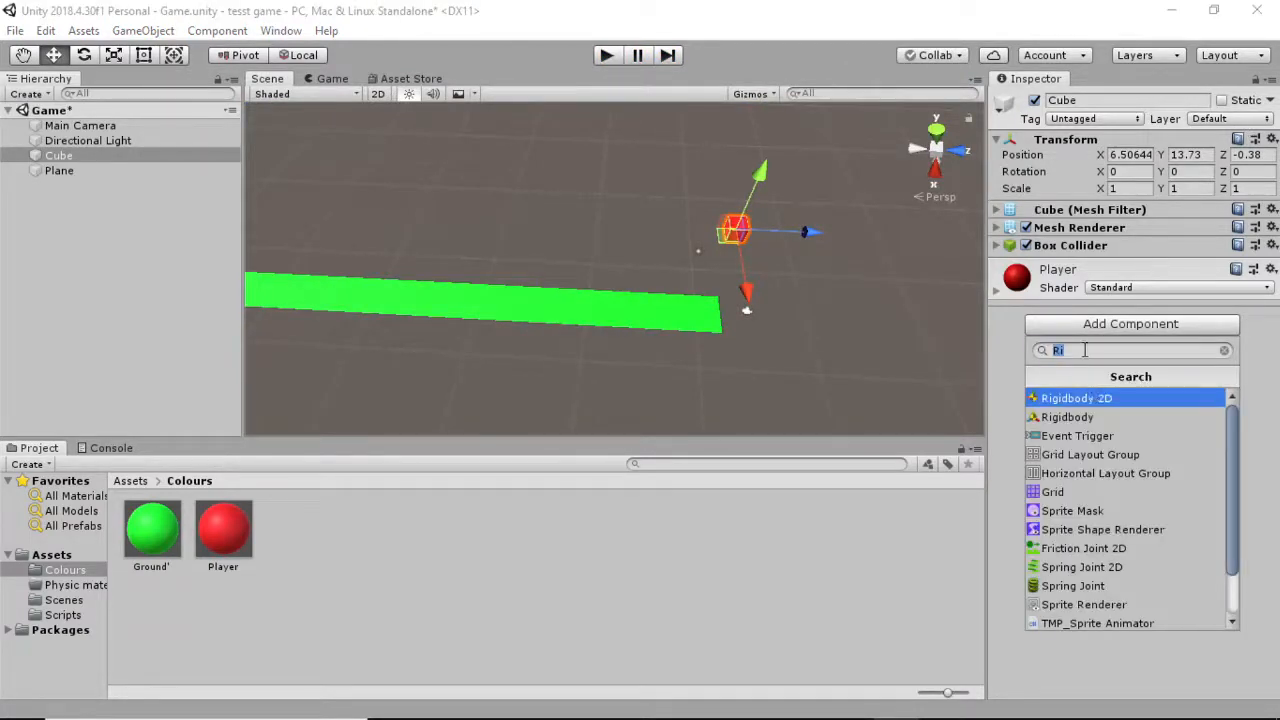
{"action": "left_click", "coordinate": [1063, 418]}
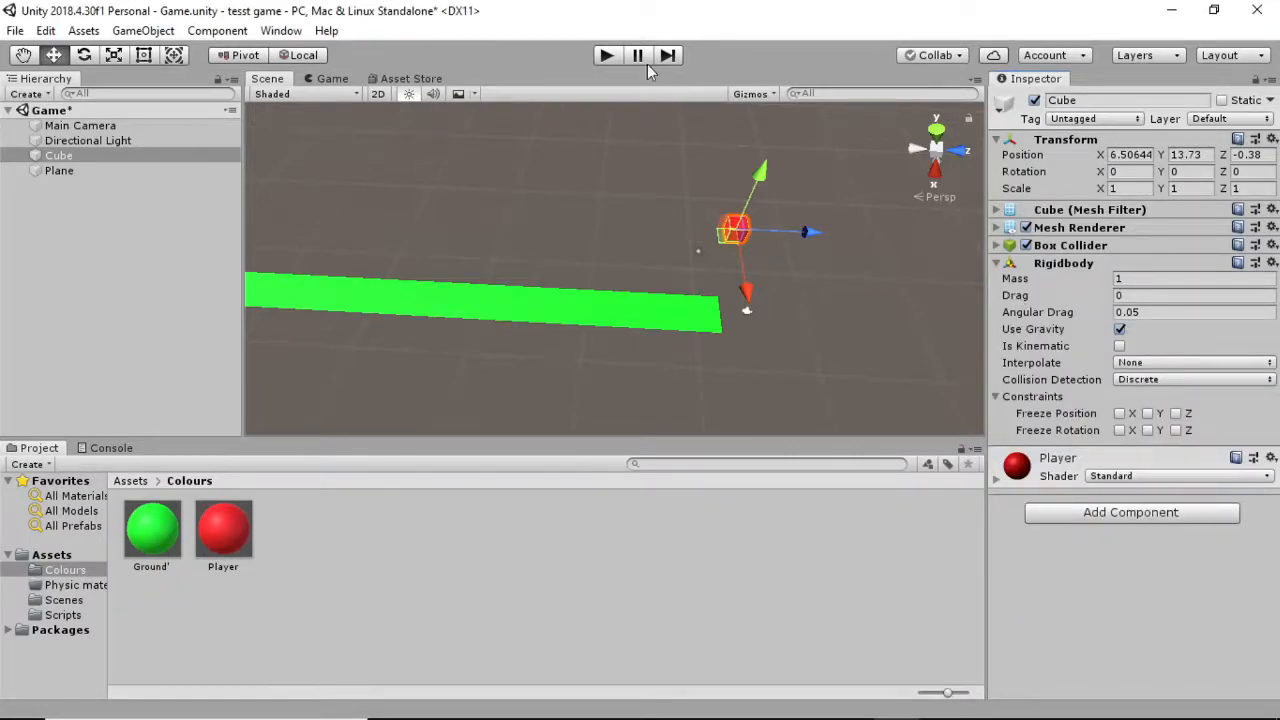
{"action": "left_click", "coordinate": [615, 56]}
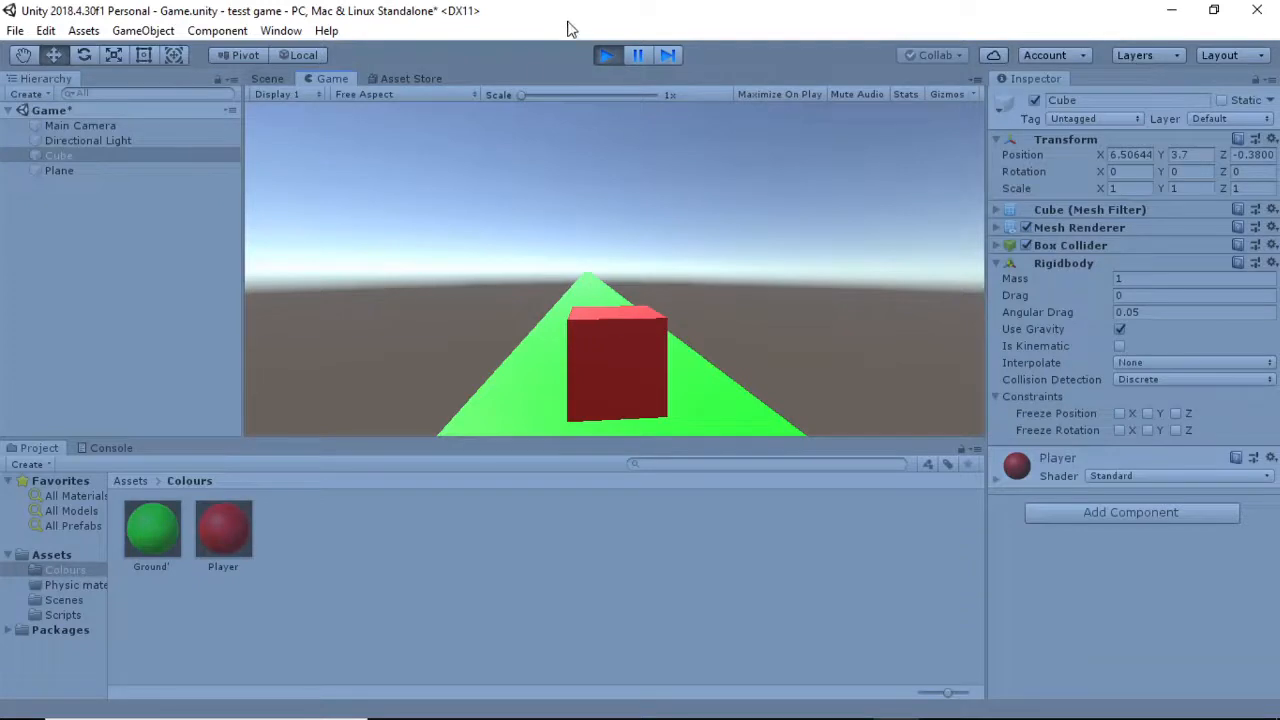
{"action": "left_click", "coordinate": [602, 56]}
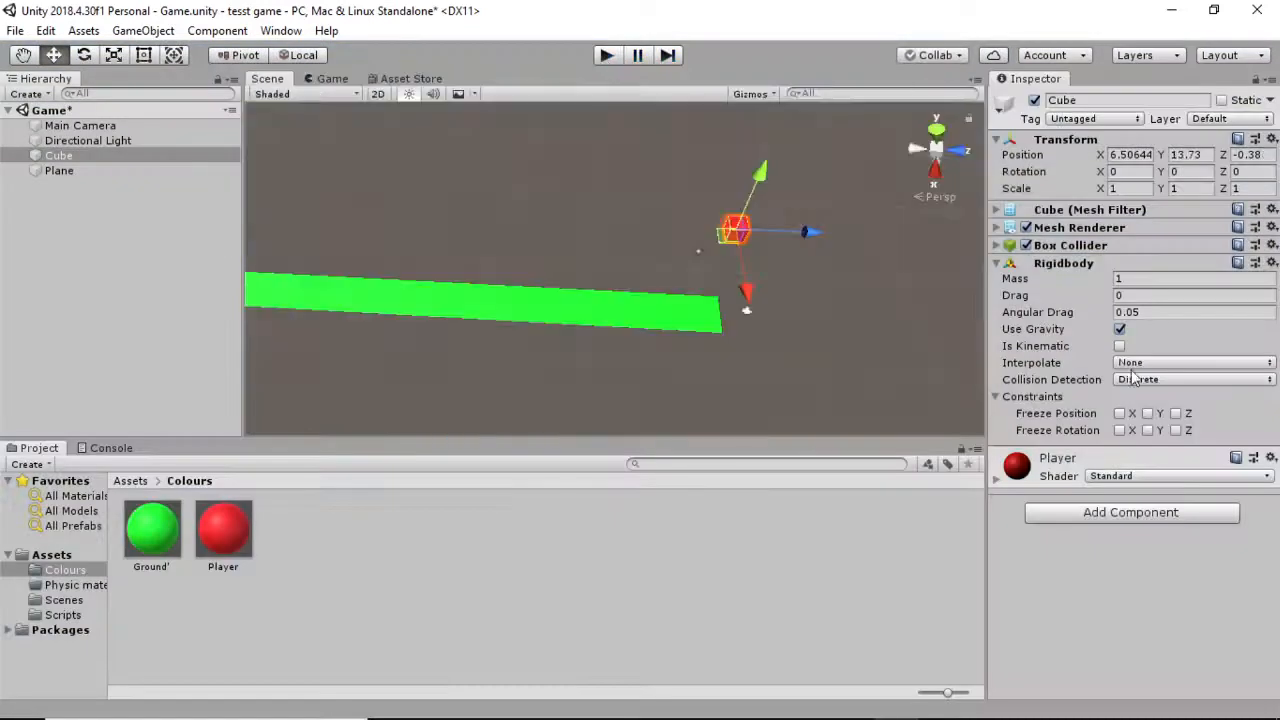
Assign the Player tag to the cube and rename it player.
{"action": "left_click", "coordinate": [1095, 102]}
{"action": "left_click", "coordinate": [1095, 102]}
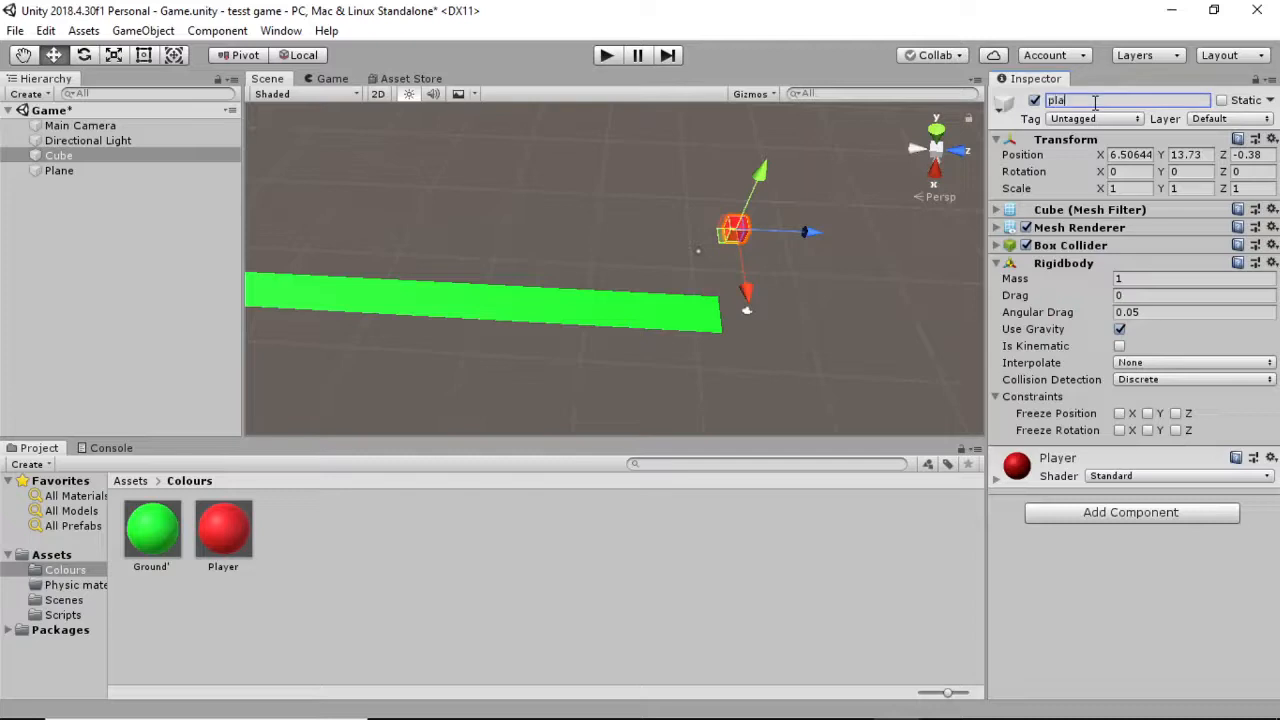
{"action": "type", "text": "player"}
{"action": "left_click", "coordinate": [1076, 119]}
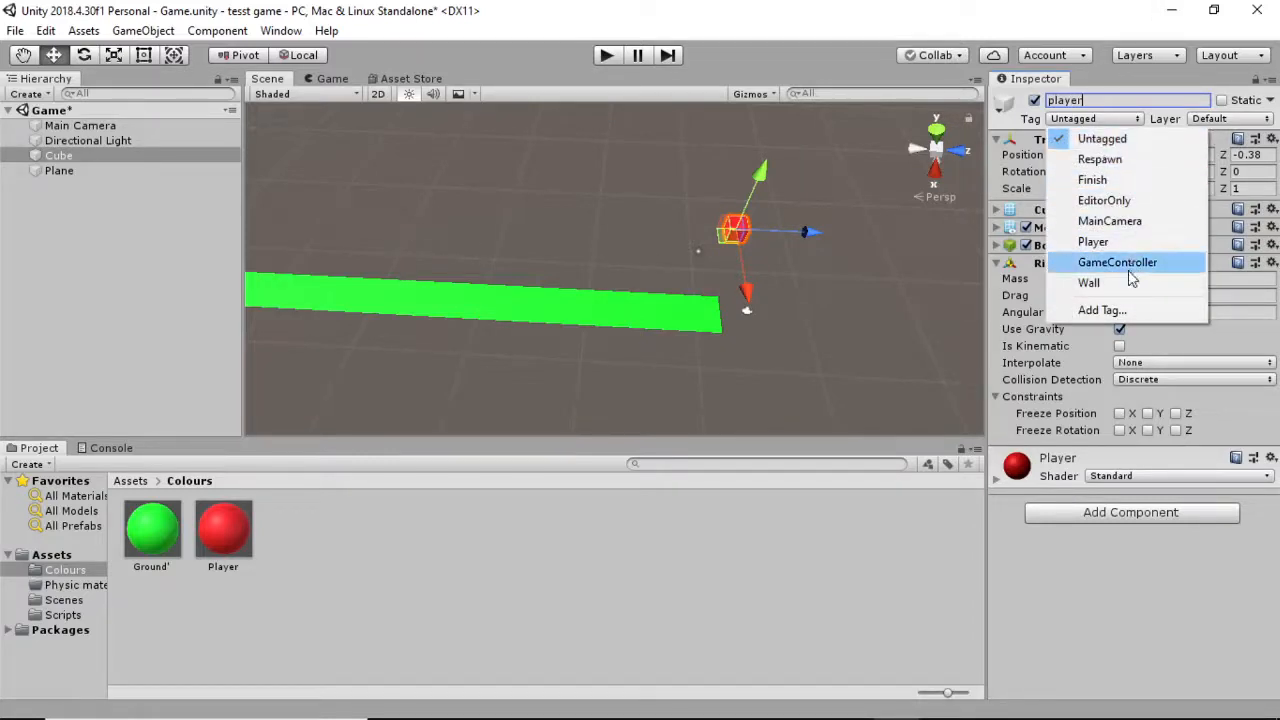
{"action": "left_click", "coordinate": [1100, 242]}
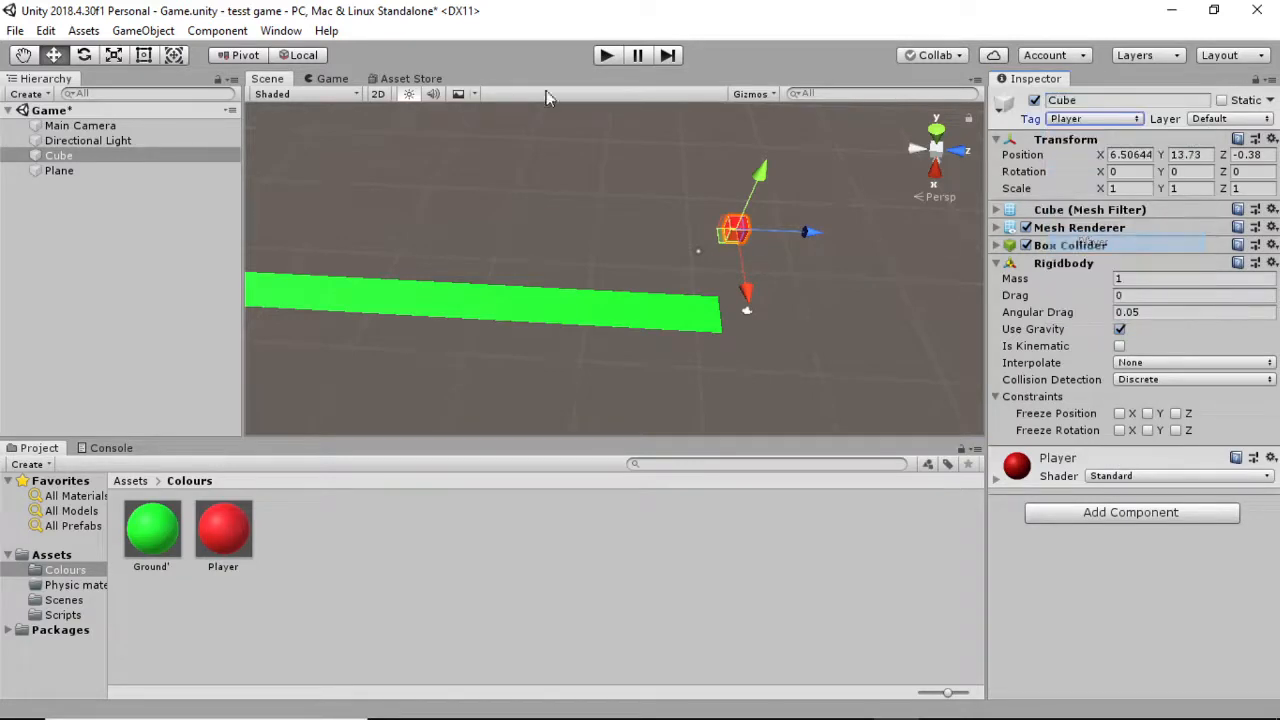
{"action": "left_click", "coordinate": [1107, 97]}
{"action": "type", "text": "play"}
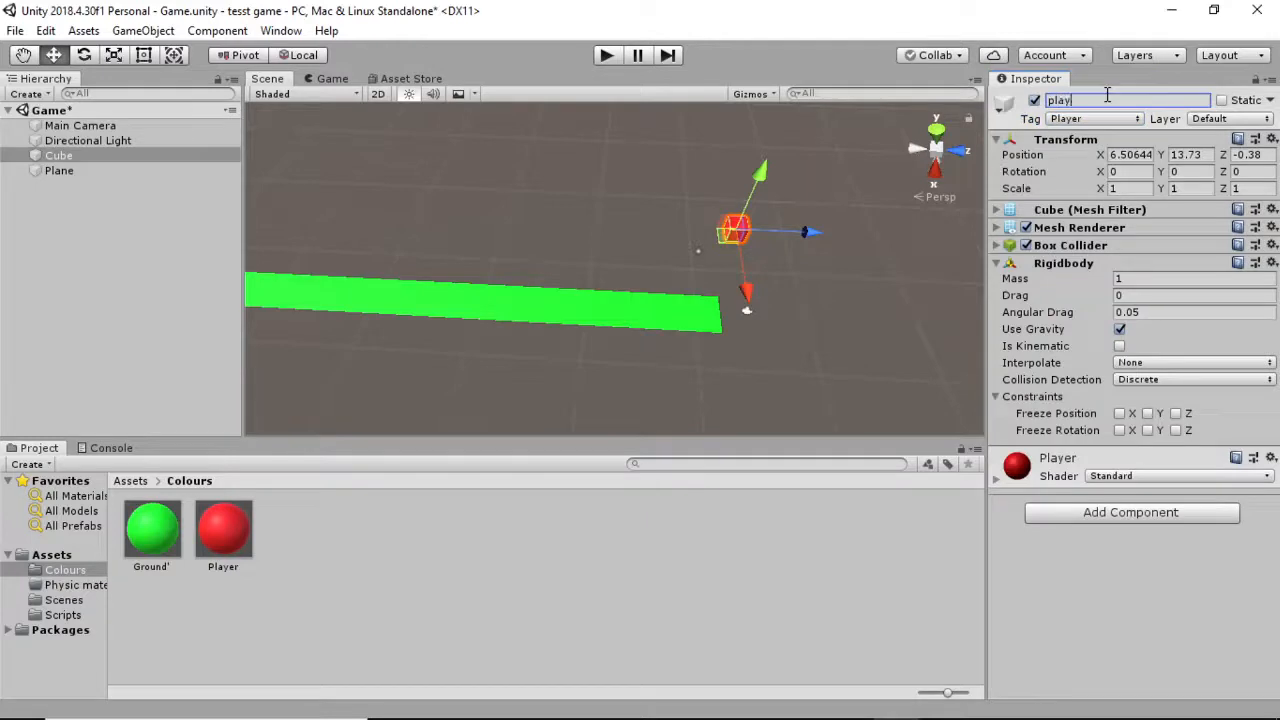
{"action": "type", "text": "er"}
{"action": "key", "text": "Return"}
{"action": "left_click", "coordinate": [60, 240]}
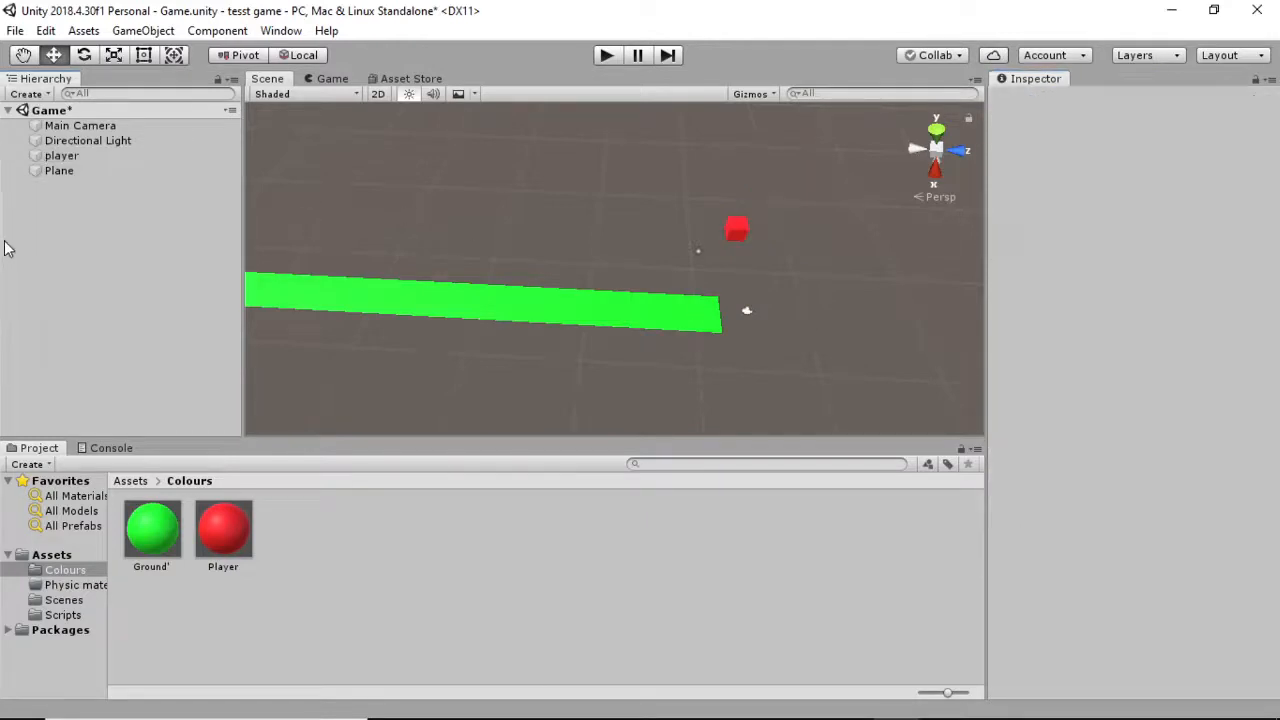
Rename the long green plane as ground, leaving it untagged.
{"action": "left_click", "coordinate": [59, 170]}
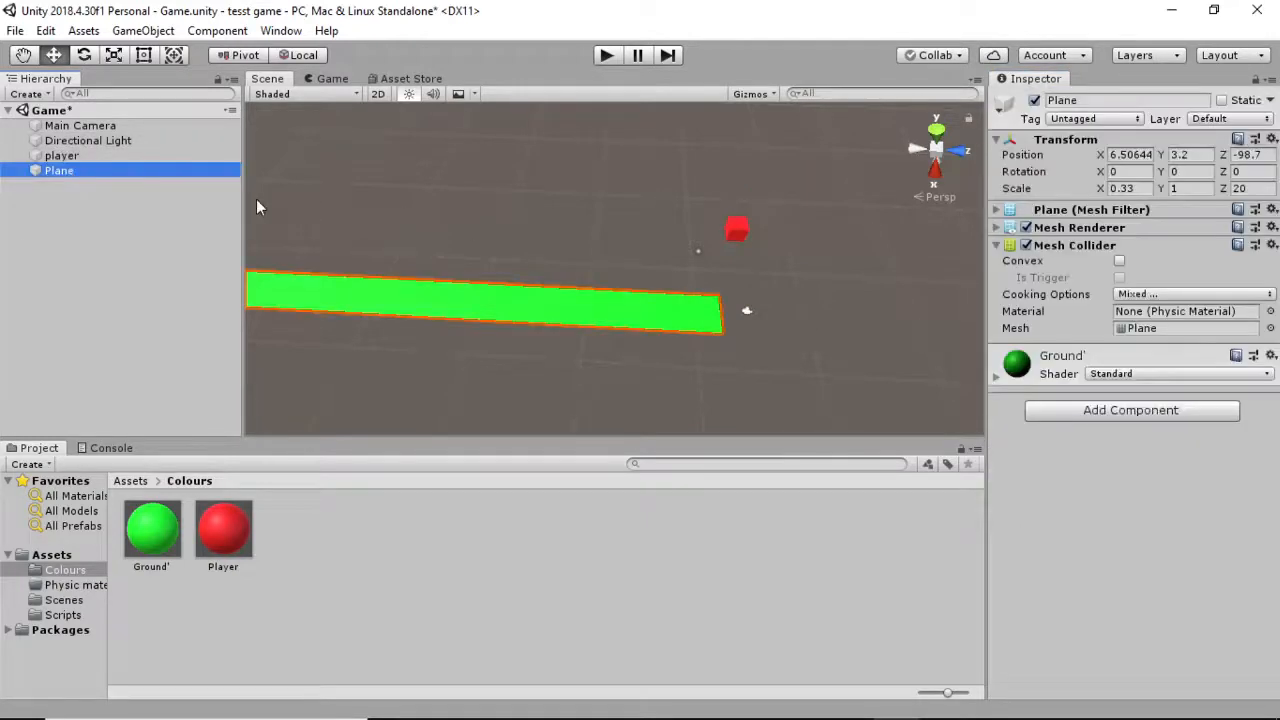
{"action": "left_click", "coordinate": [1095, 118]}
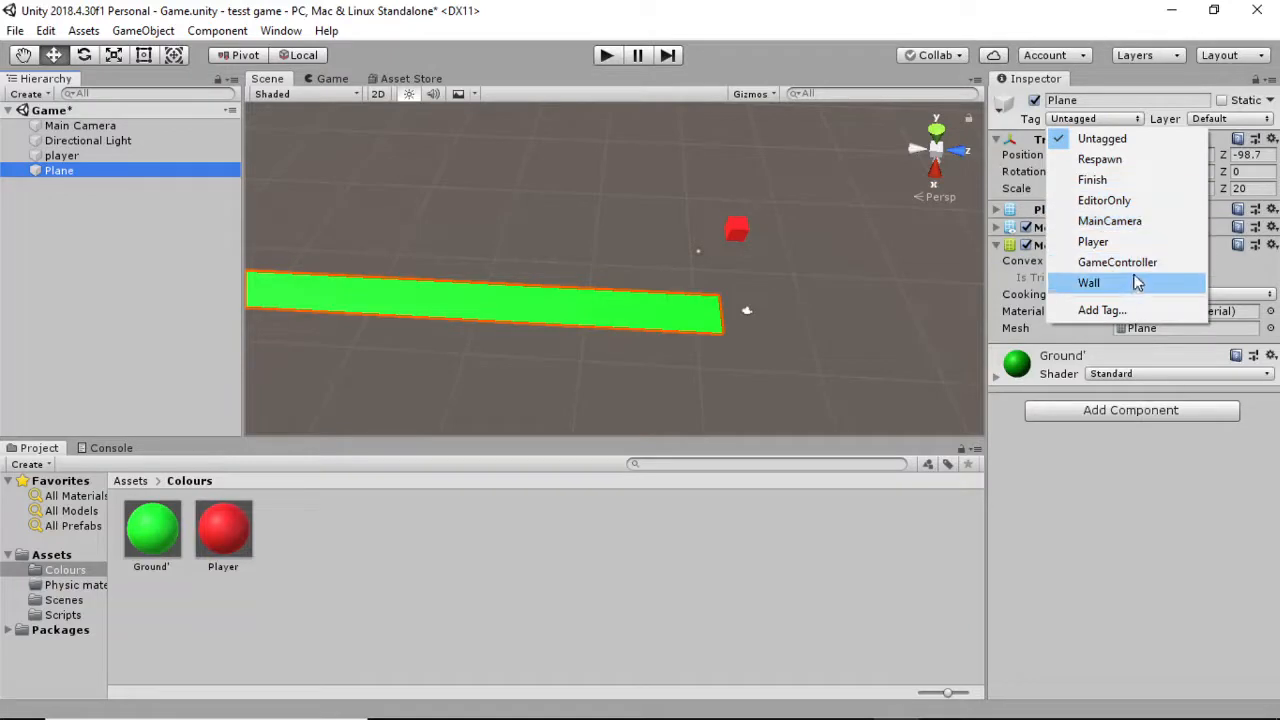
{"action": "left_click", "coordinate": [1140, 100]}
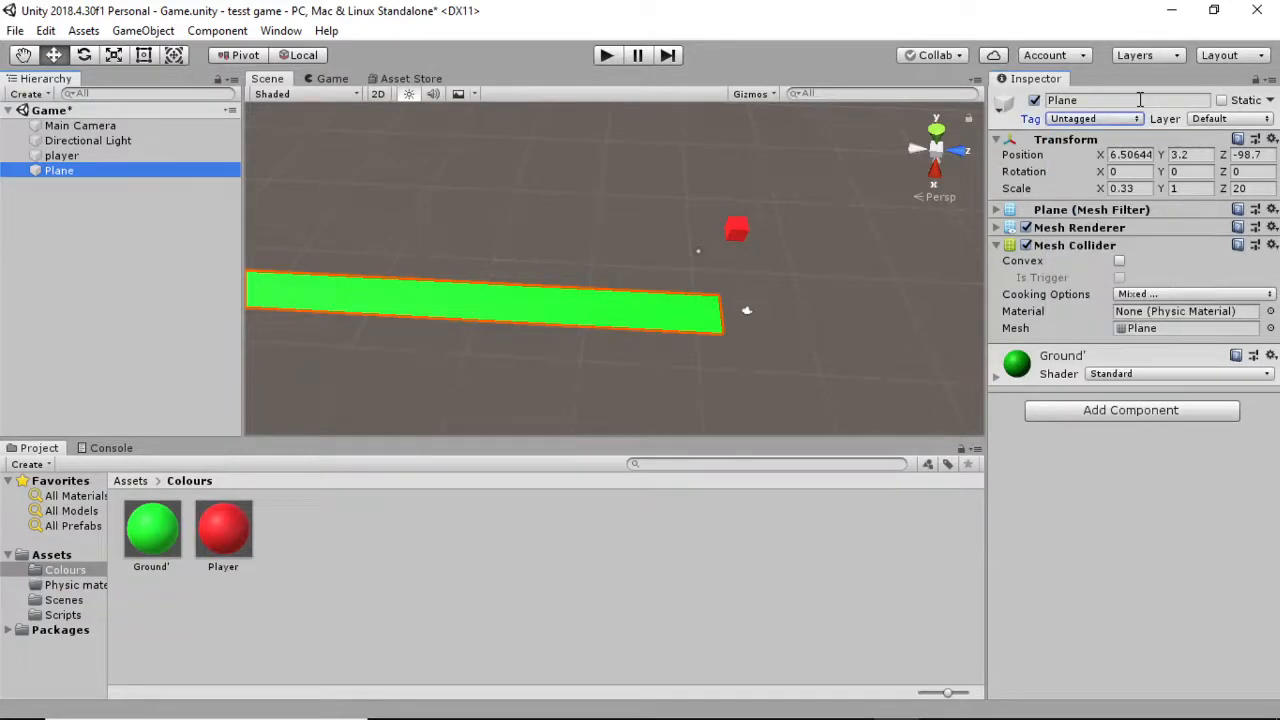
{"action": "left_click", "coordinate": [1140, 100]}
{"action": "key", "text": "BackSpace"}
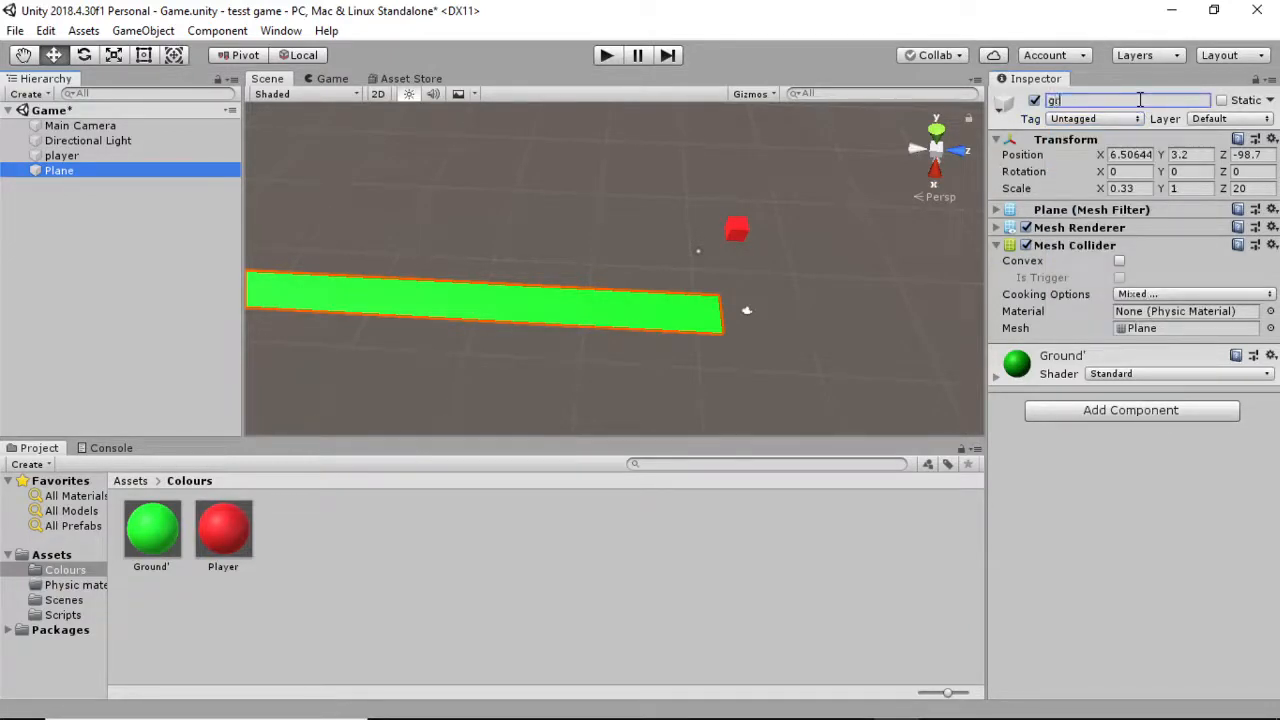
{"action": "left_click", "coordinate": [125, 260]}
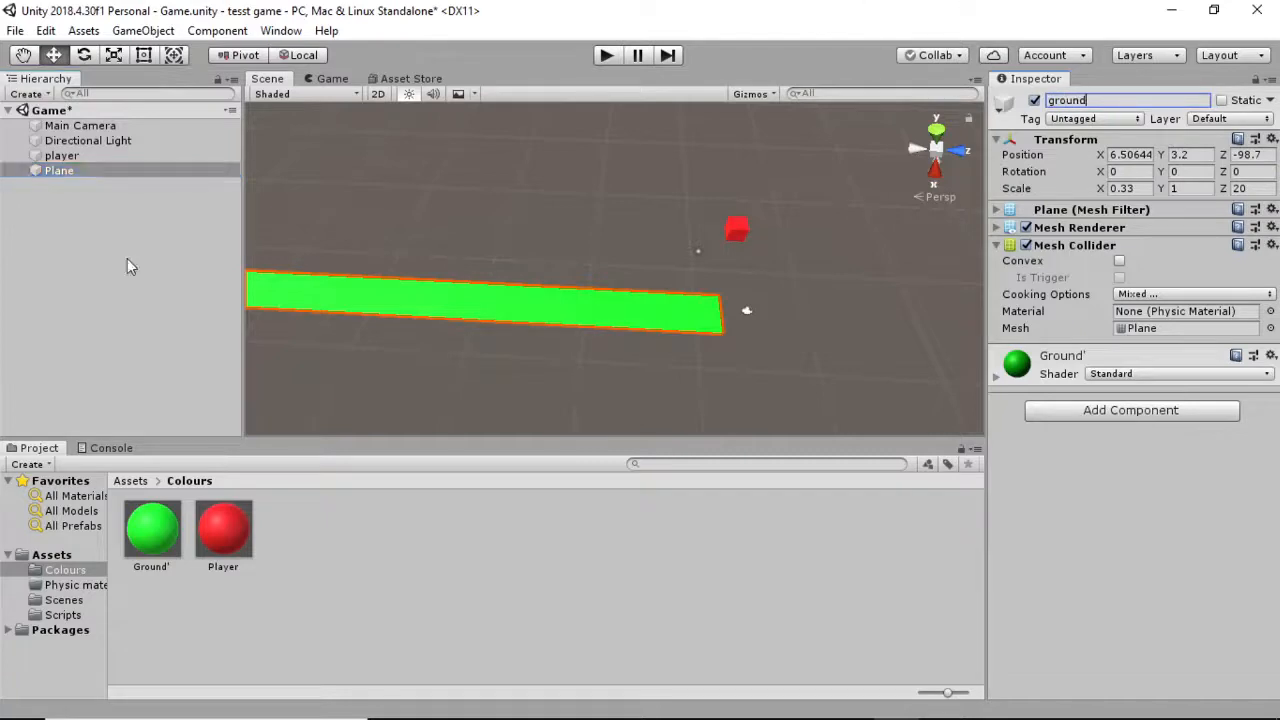
{"action": "left_click", "coordinate": [165, 158]}
{"action": "left_click", "coordinate": [171, 172]}
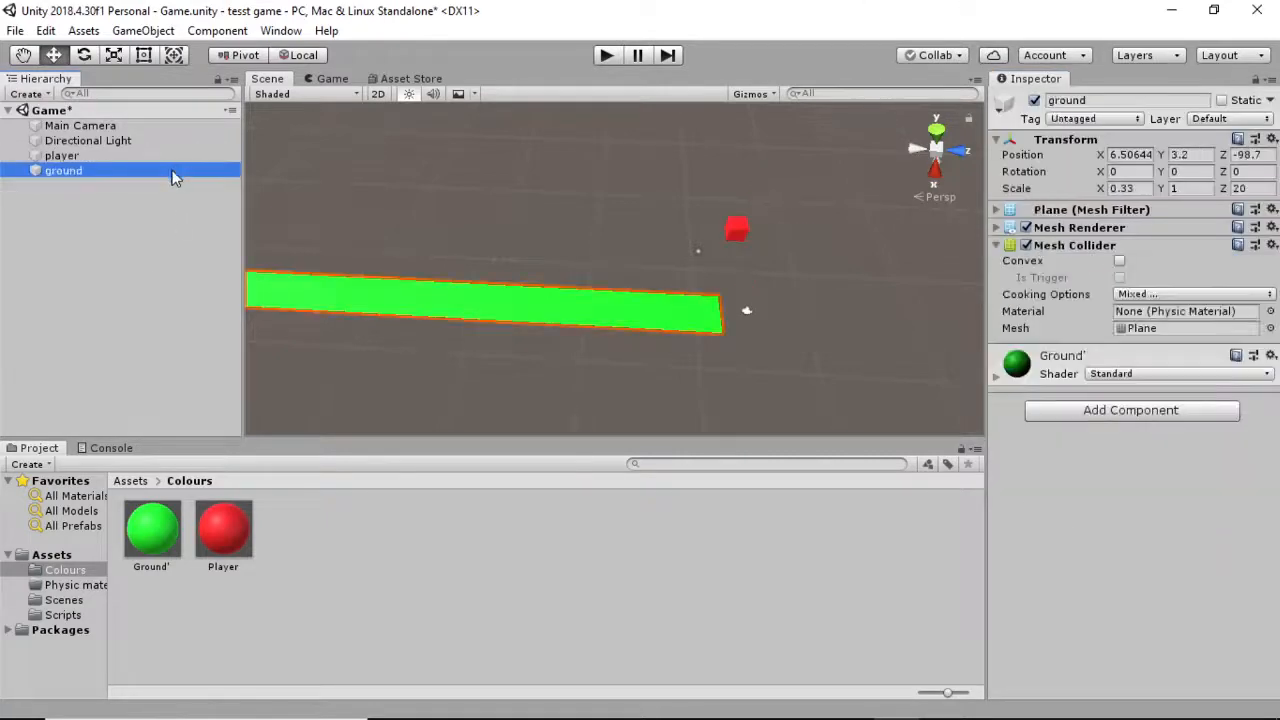
Lower the player cube to about Y 10.42 above the ground's near end.
{"action": "left_click", "coordinate": [738, 230]}
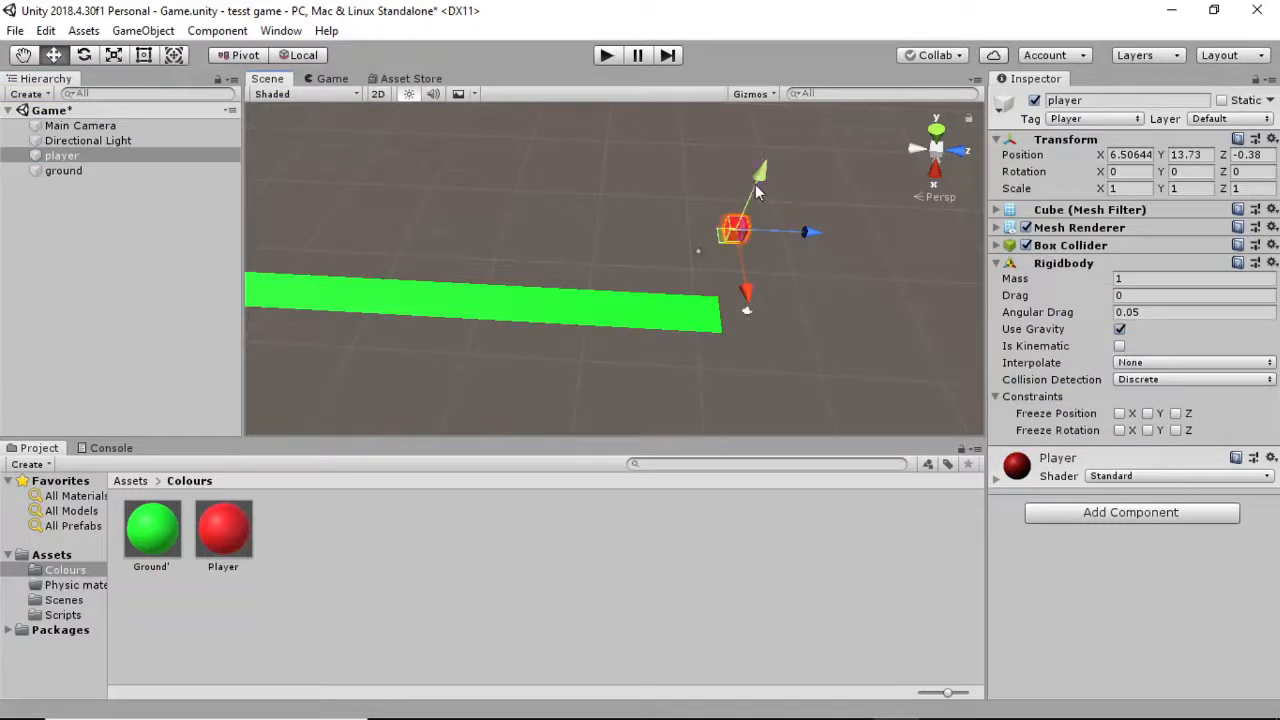
{"action": "left_click_drag", "start_coordinate": [756, 195], "coordinate": [742, 233]}
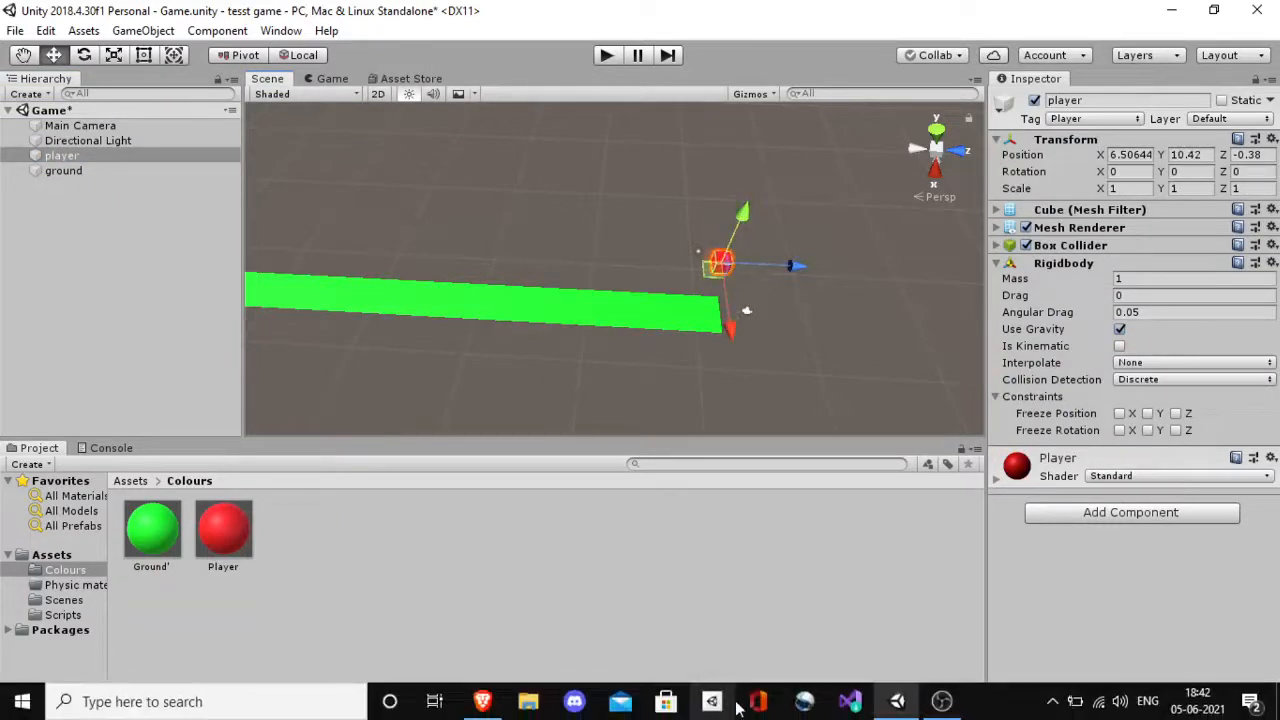
{"action": "left_click_drag", "start_coordinate": [745, 378], "coordinate": [1160, 517], "text": "alt"}
{"action": "mouse_move", "coordinate": [950, 716]}
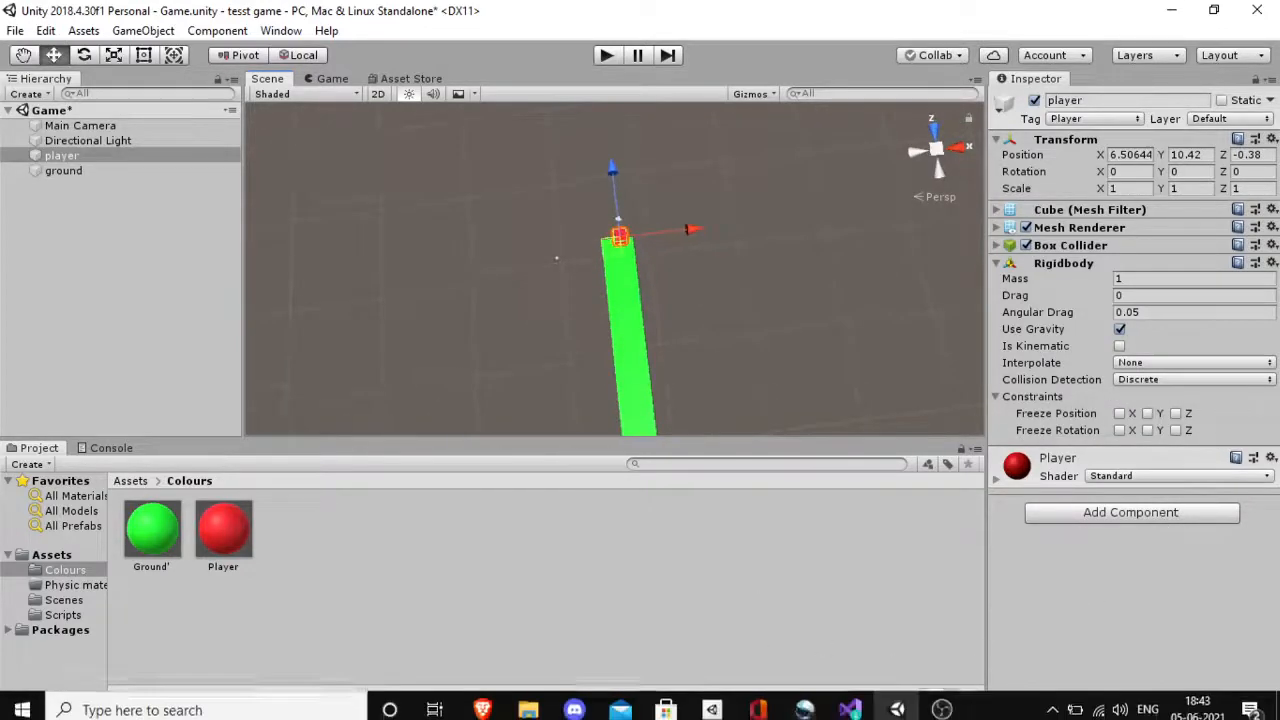
{"action": "left_click", "coordinate": [943, 703]}
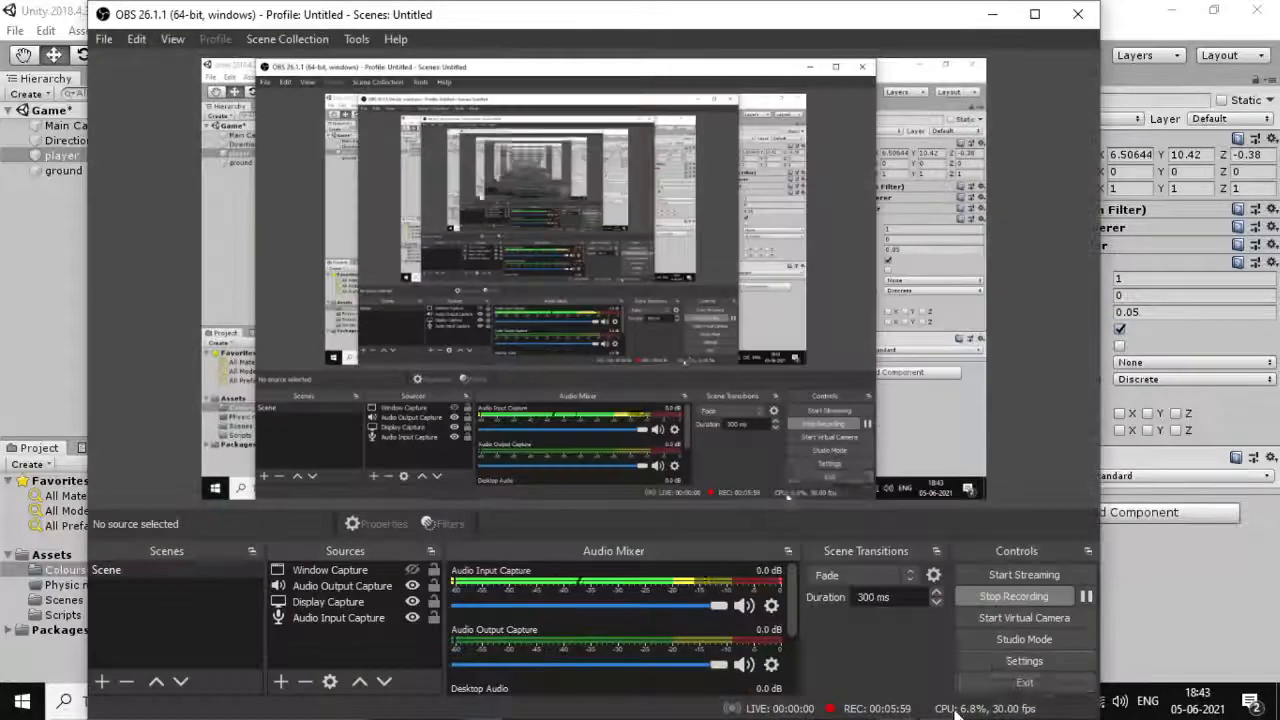